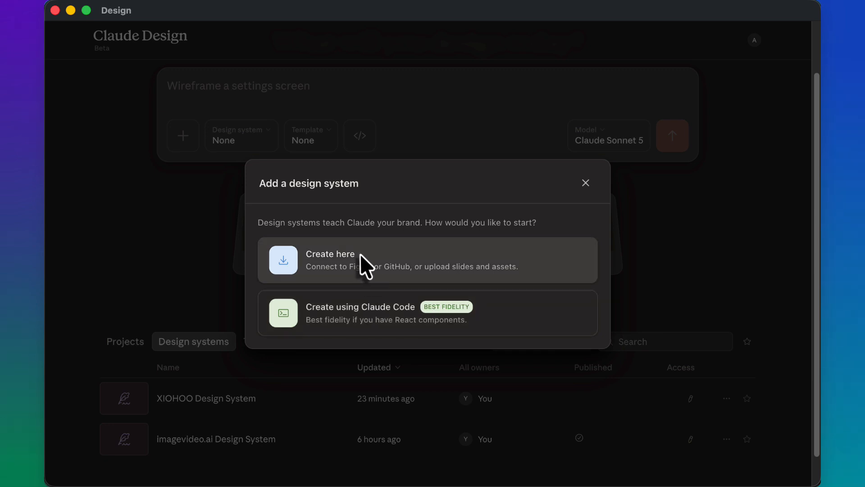
Step: Start a new design system created here and enter "StorySG." as the company name
click(418, 262)
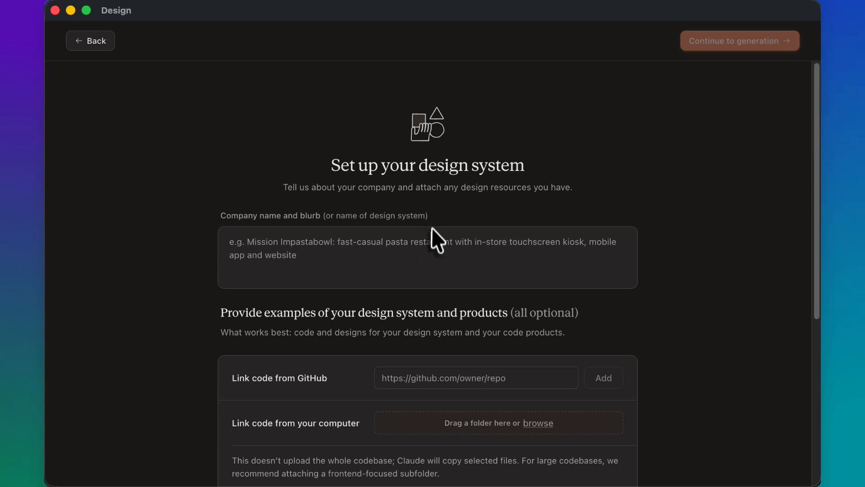
scroll(431, 211, down, 2)
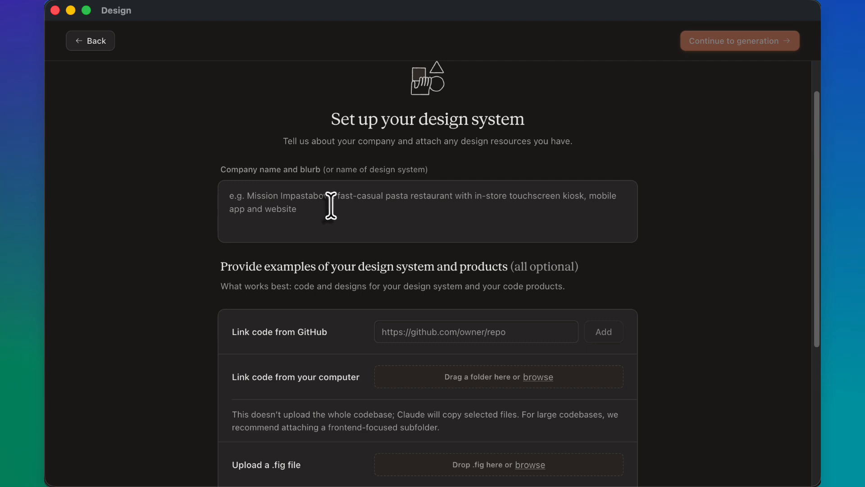
scroll(330, 204, down, 1)
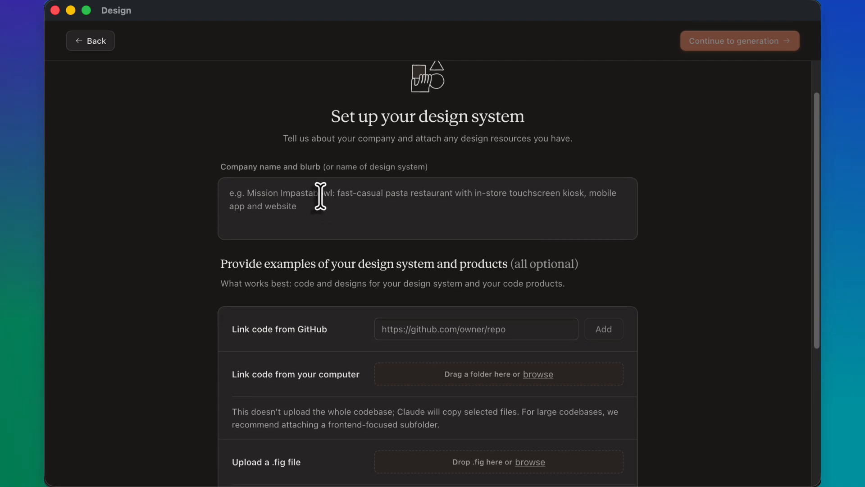
click(320, 196)
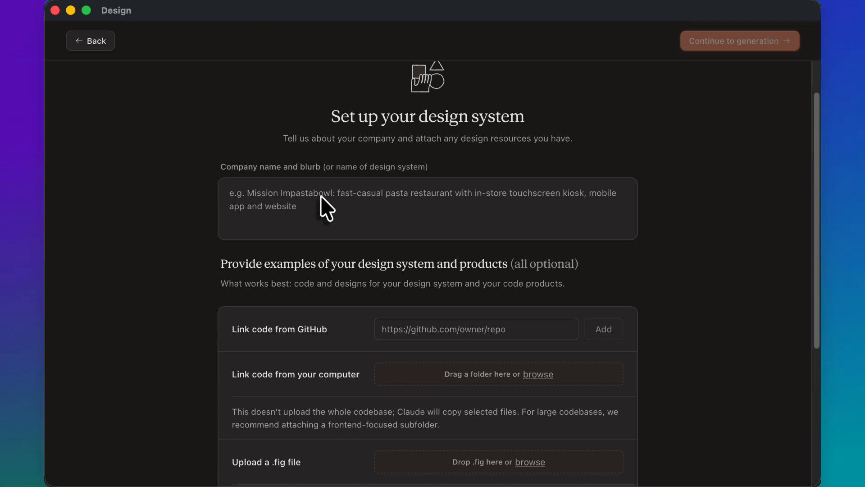
text(STor)
key(BackSpace)
key(BackSpace)
key(BackSpace)
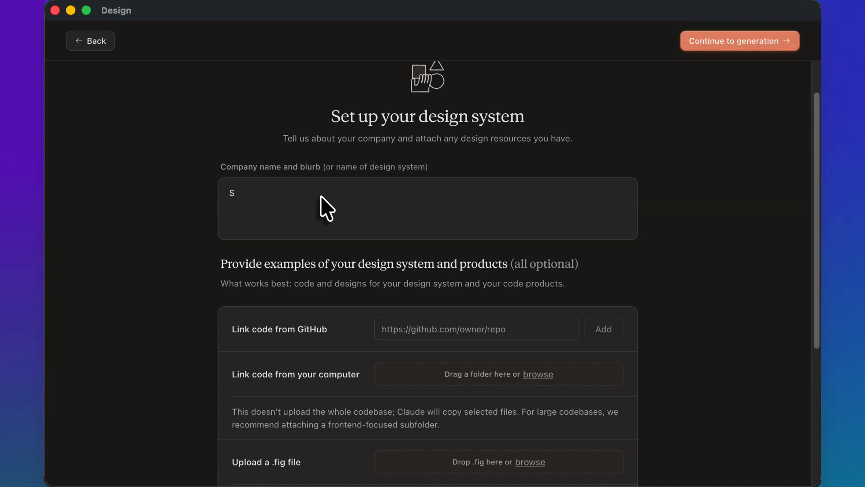
text(toryS)
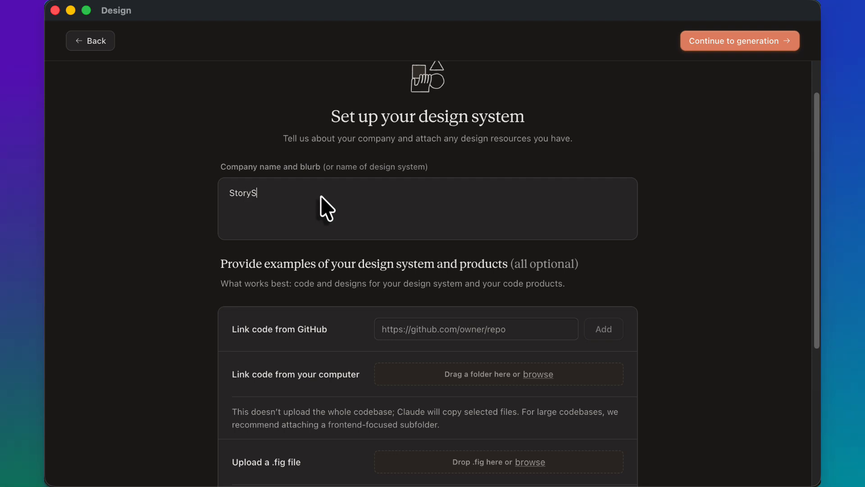
text(G)
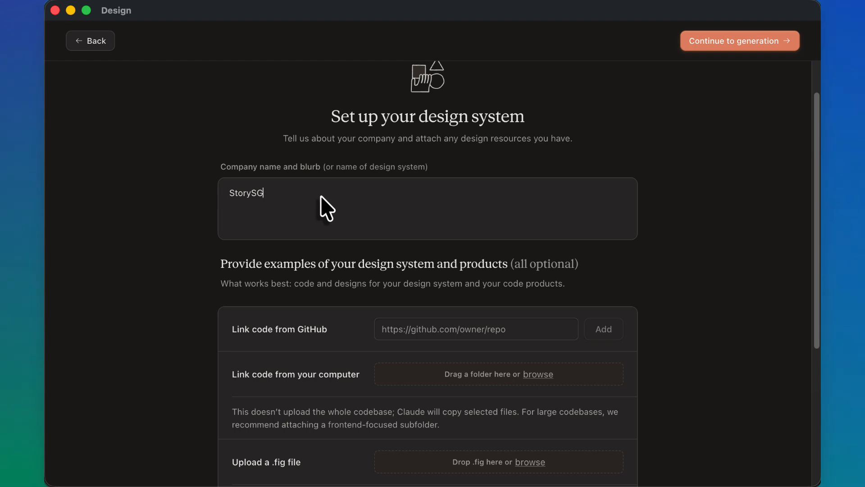
text(.)
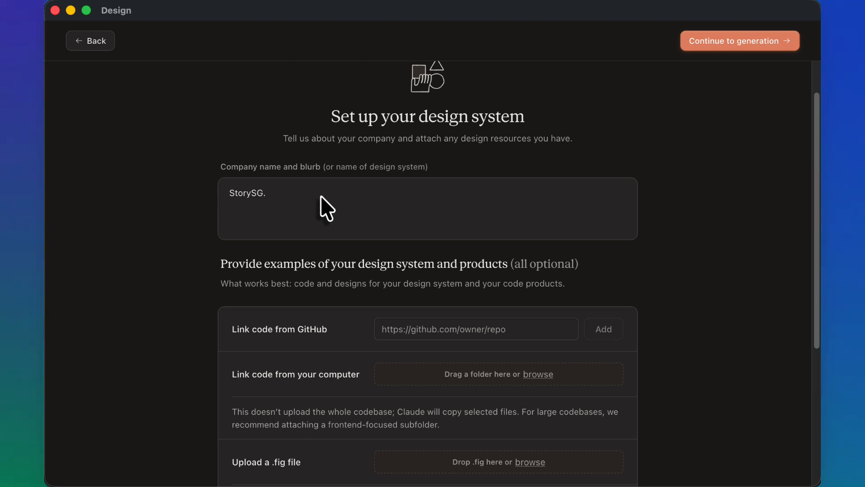
Step: Complete the company blurb with "A web app that uses messaging to help people save and write stories."
text( A web)
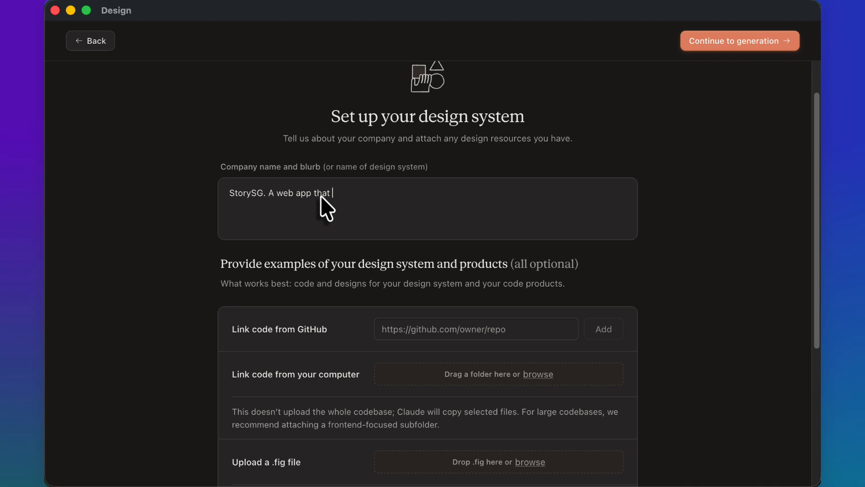
text(app that uses exa)
key(BackSpace)
key(BackSpace)
key(BackSpace)
text(messaging )
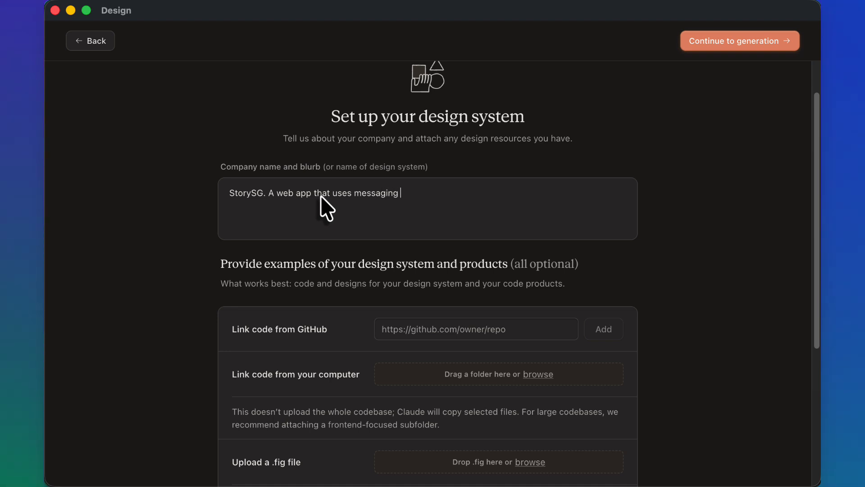
text(to help peop)
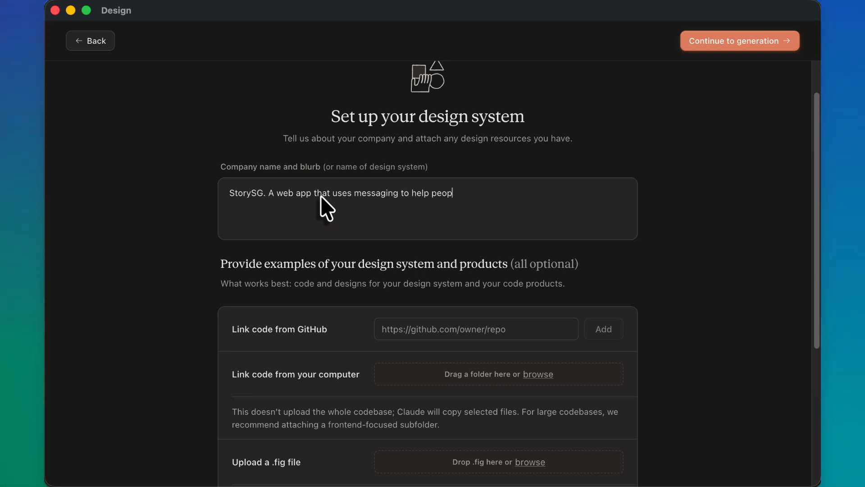
text(le save a)
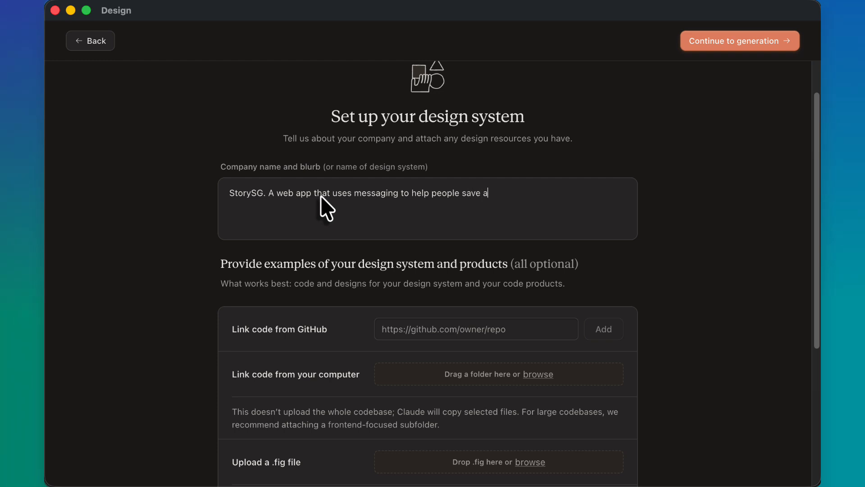
text(nd write st)
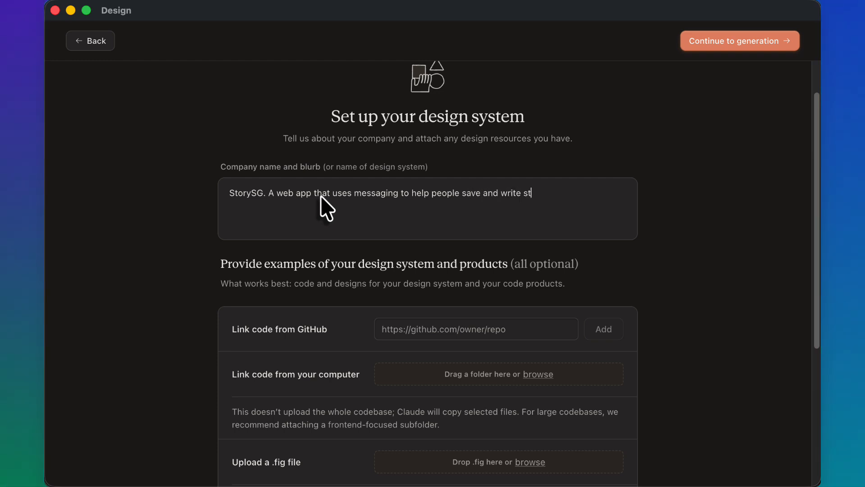
text(oriess)
key(BackSpace)
key(BackSpace)
key(BackSpace)
key(BackSpace)
text(ies.)
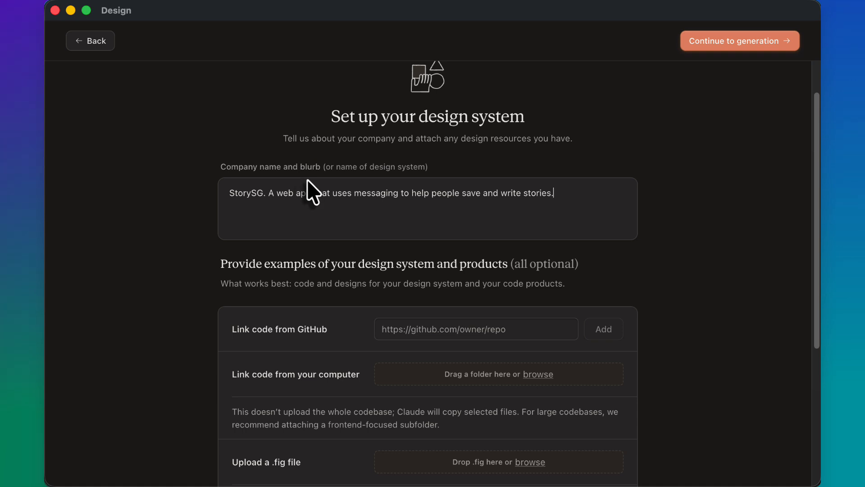
Step: Add the color codes #075e54, #128c7e, #25d366, #dcf8c6 and #ece5dd to the other notes, one per line
scroll(309, 180, down, 3)
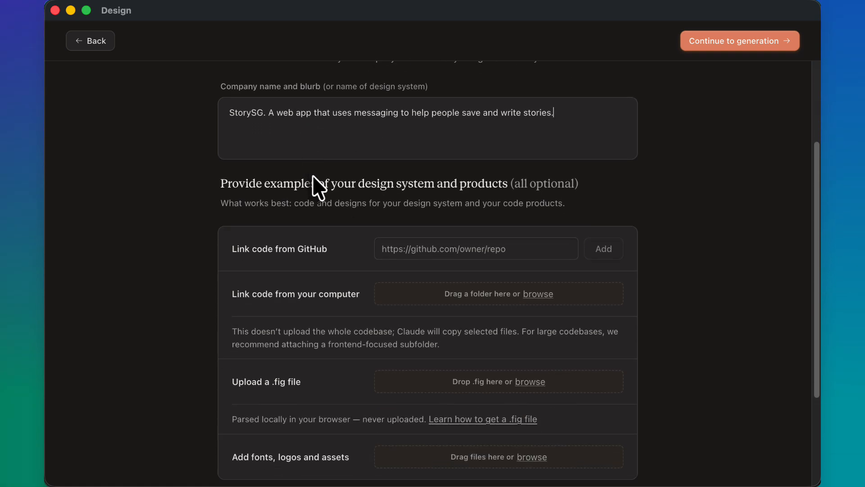
scroll(312, 174, down, 1)
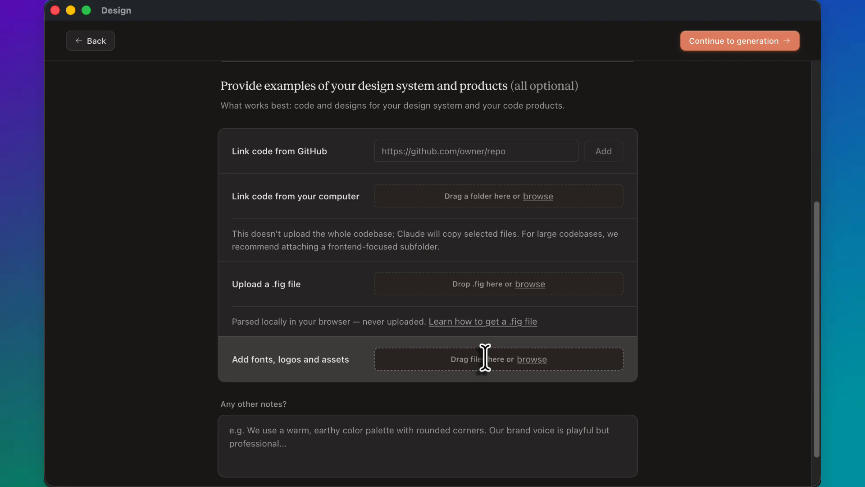
scroll(485, 357, down, 1)
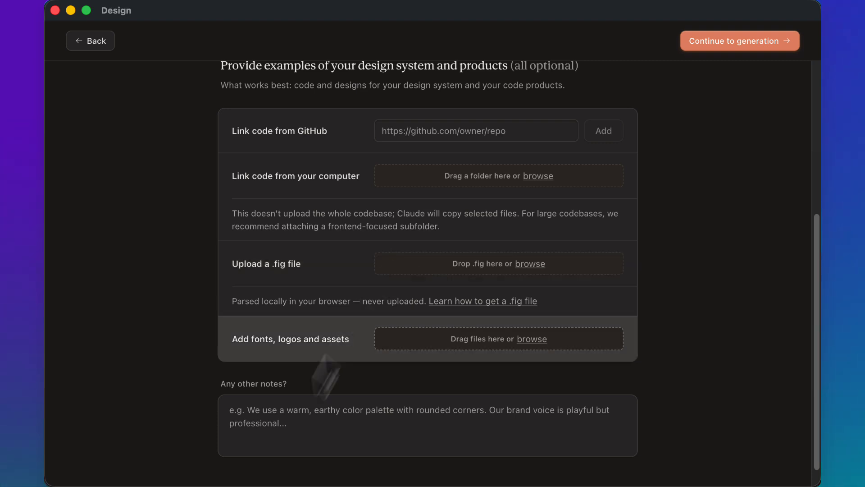
click(259, 411)
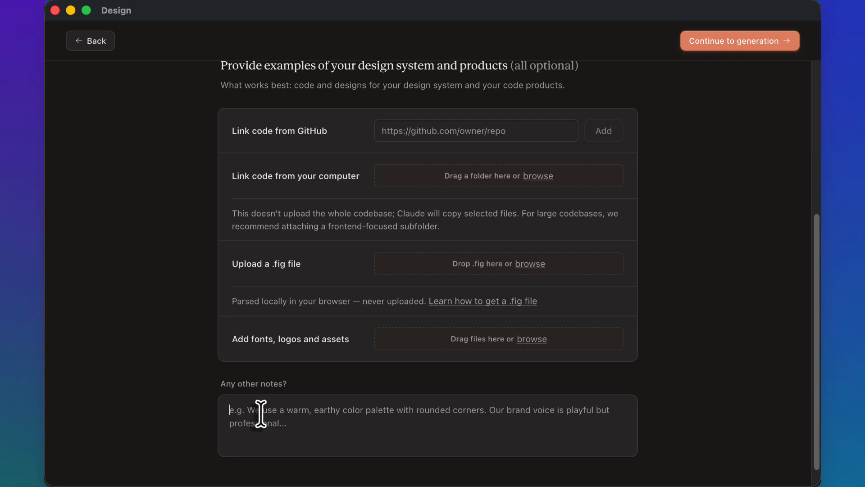
text(#075e54 #128c7e #25d366 #dcf8c6 #ece5dd)
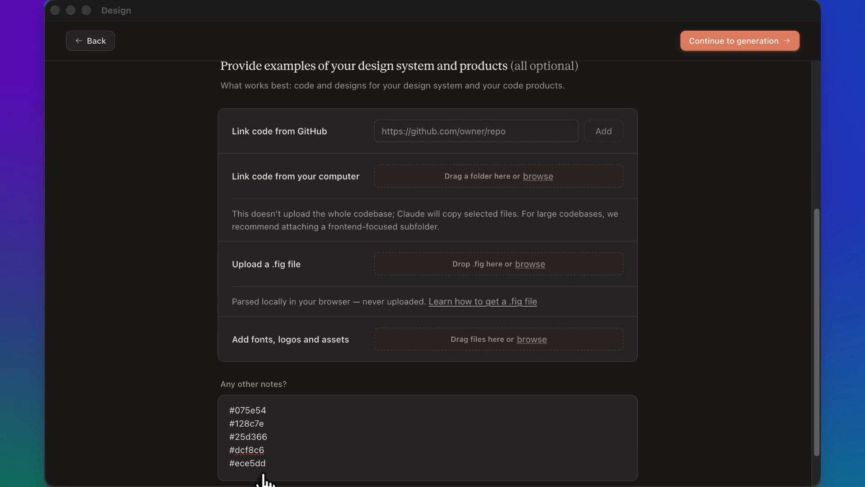
Step: Switch to Chrome and open the Coolors site in a new tab from the color palette search results
key(ctrl+Up)
click(304, 219)
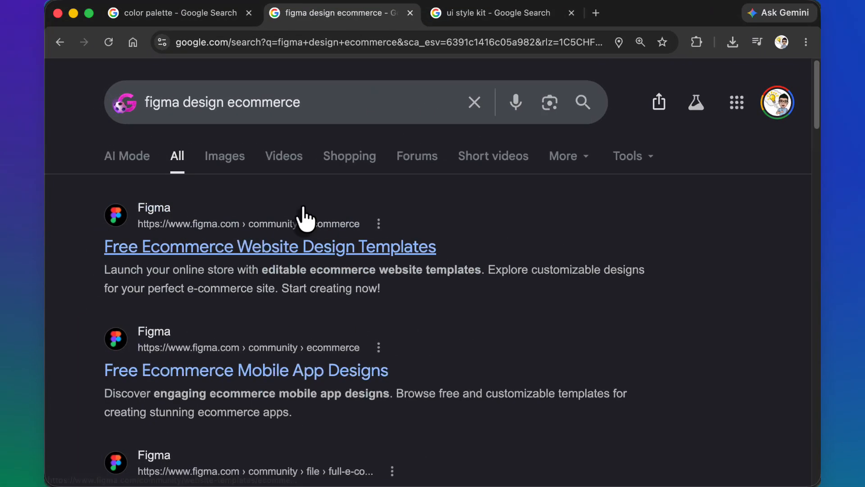
click(192, 17)
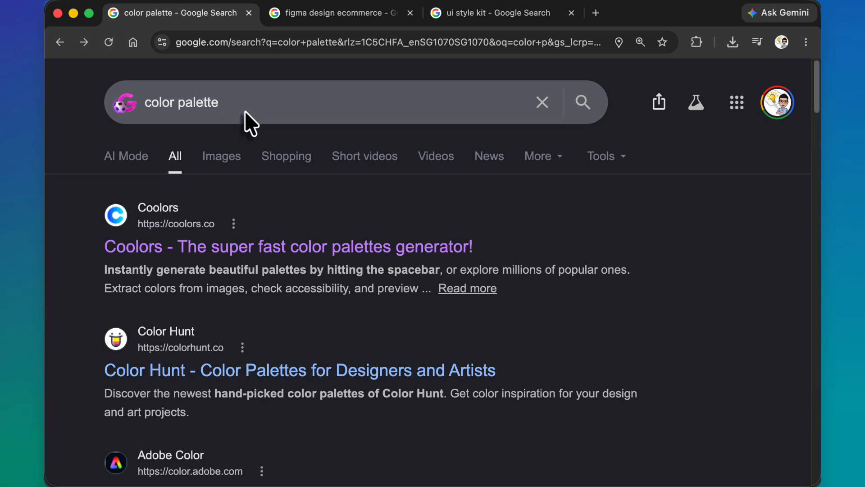
right_click(273, 243)
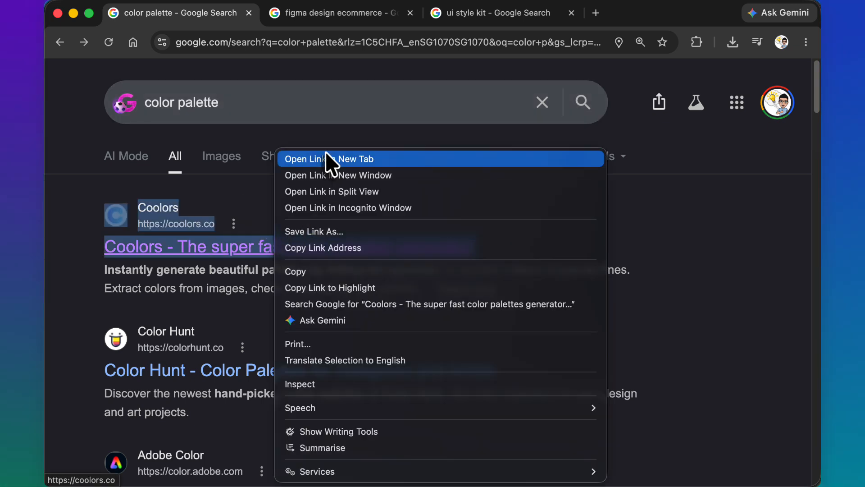
click(334, 160)
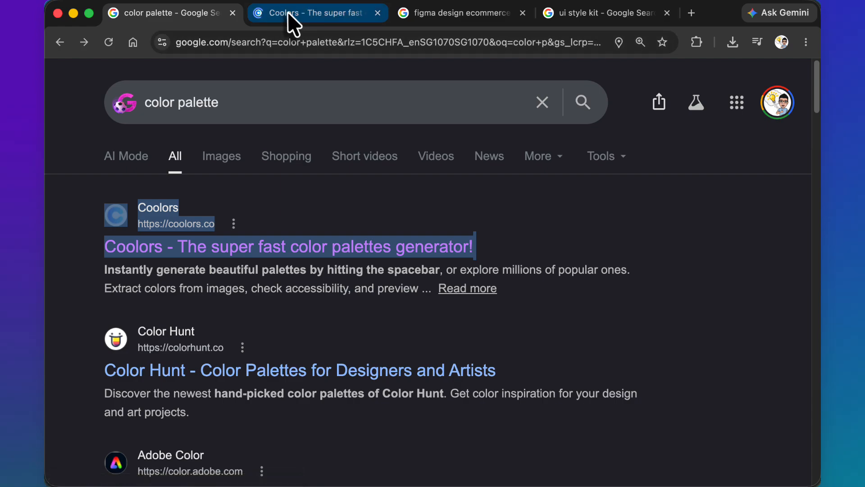
click(313, 14)
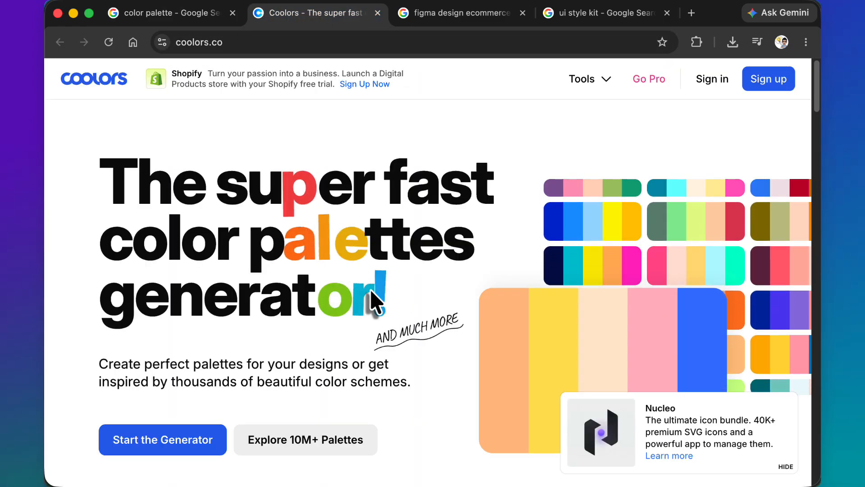
Step: Look over the Coolors home page and browse the trending color palettes through Explore Palettes
scroll(371, 293, down, 5)
scroll(376, 298, down, 10)
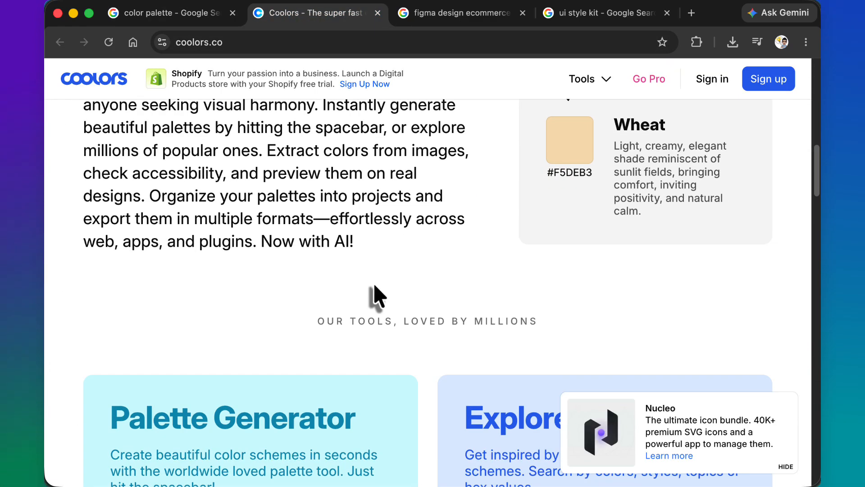
scroll(376, 296, up, 5)
scroll(376, 295, up, 5)
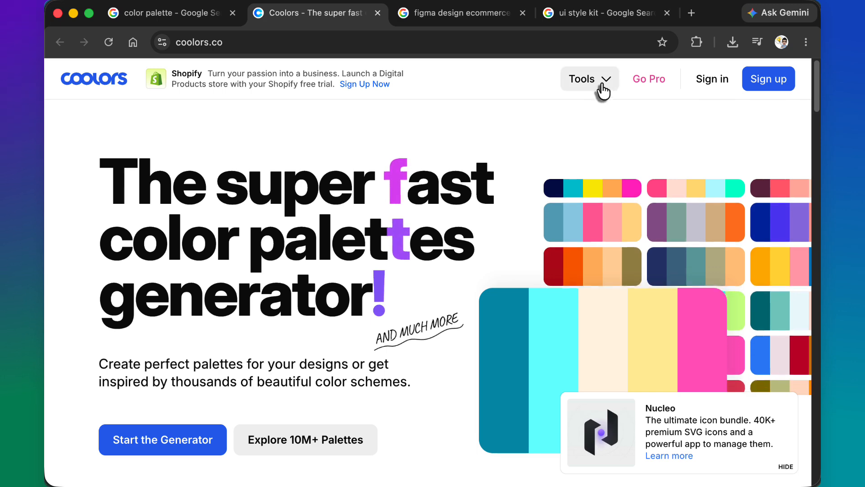
click(601, 87)
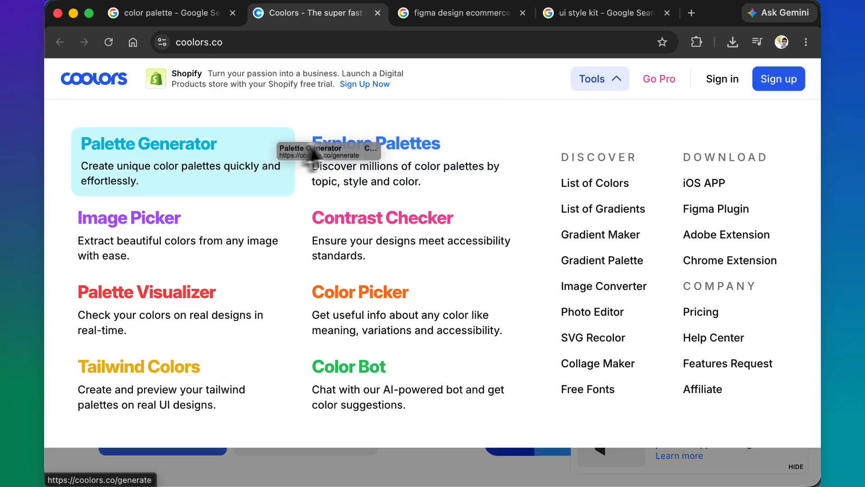
click(388, 155)
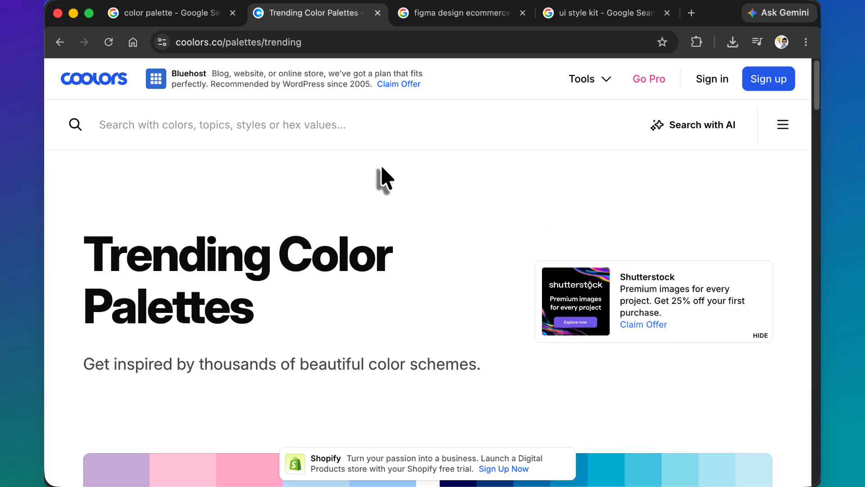
scroll(465, 189, down, 5)
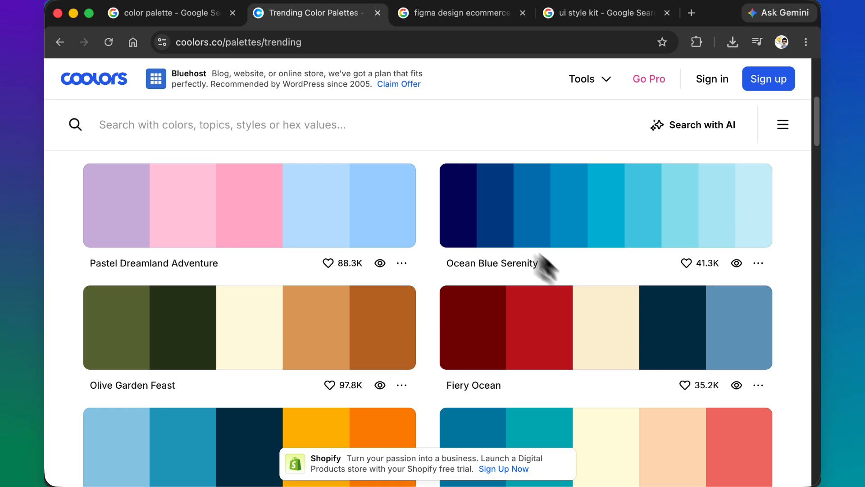
Step: Extend the existing Google color palette search to "color palette yakun singapore"
click(151, 13)
click(247, 102)
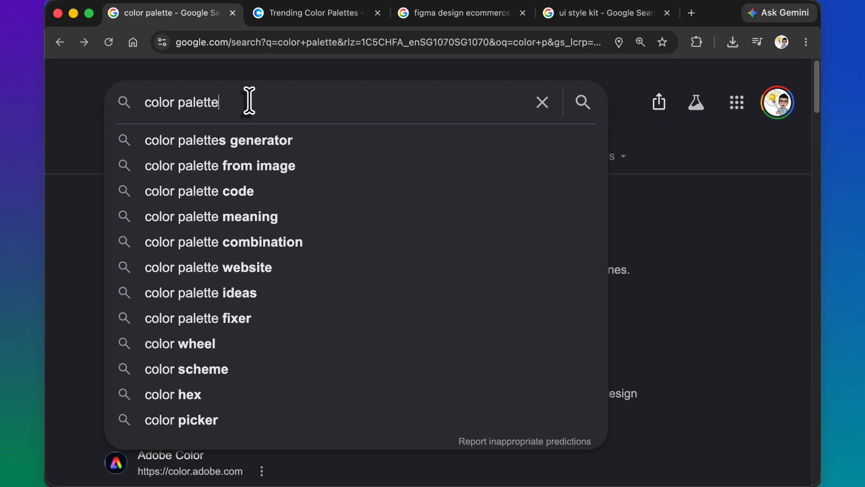
text(yakun)
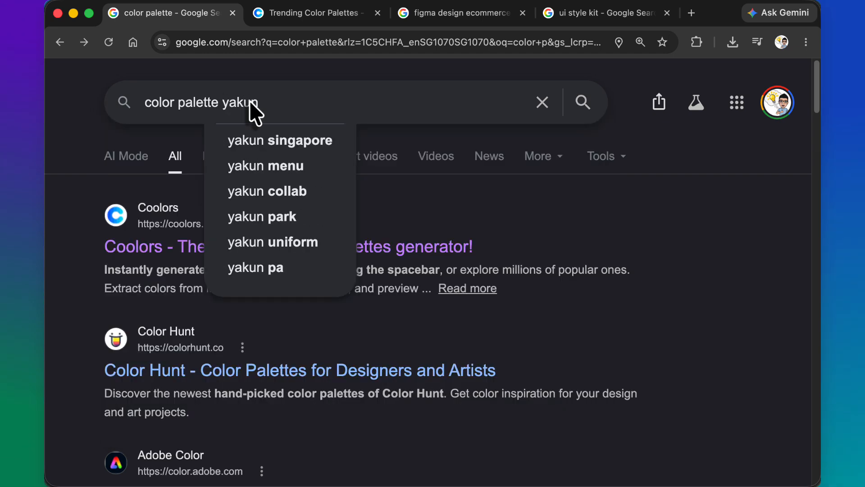
click(269, 141)
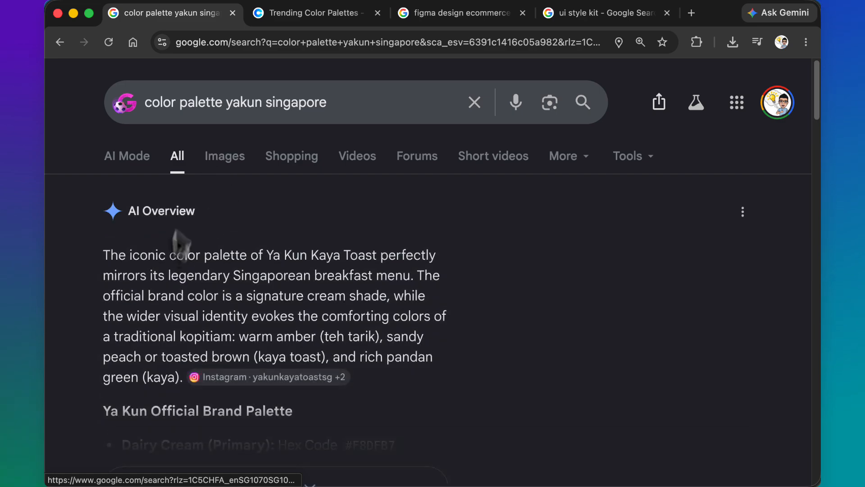
Step: Expand the AI Overview and examine the Ya Kun brand palette and its hex codes
scroll(144, 228, down, 1)
scroll(147, 230, down, 2)
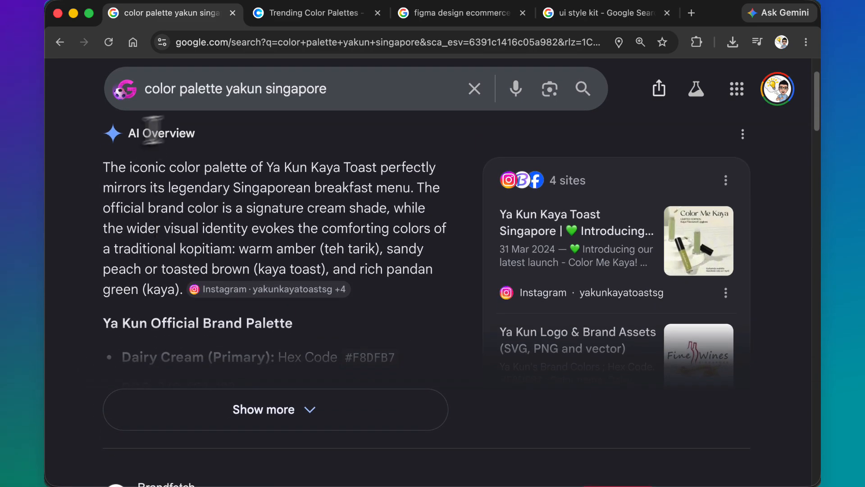
click(306, 419)
scroll(299, 309, down, 4)
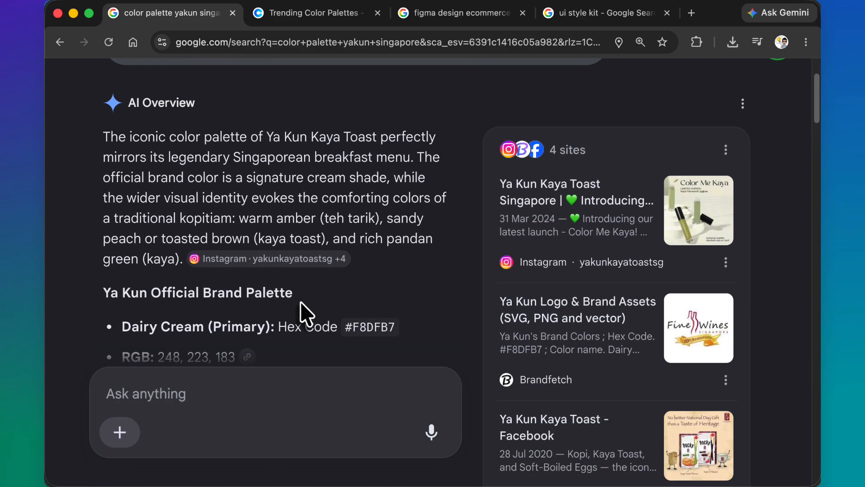
scroll(299, 307, down, 5)
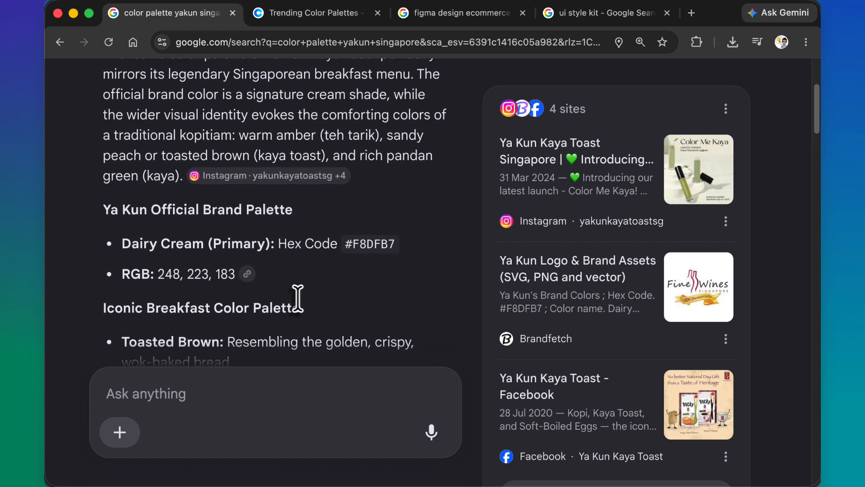
Step: From the "figma design ecommerce" results, open Free Ecommerce Website Design Templates in a new tab and view the Ecommerce Website Design template
scroll(298, 299, down, 1)
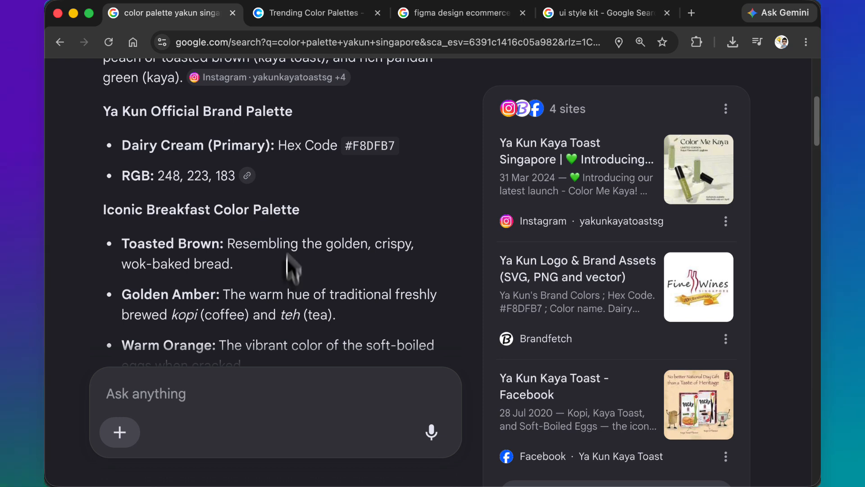
click(466, 12)
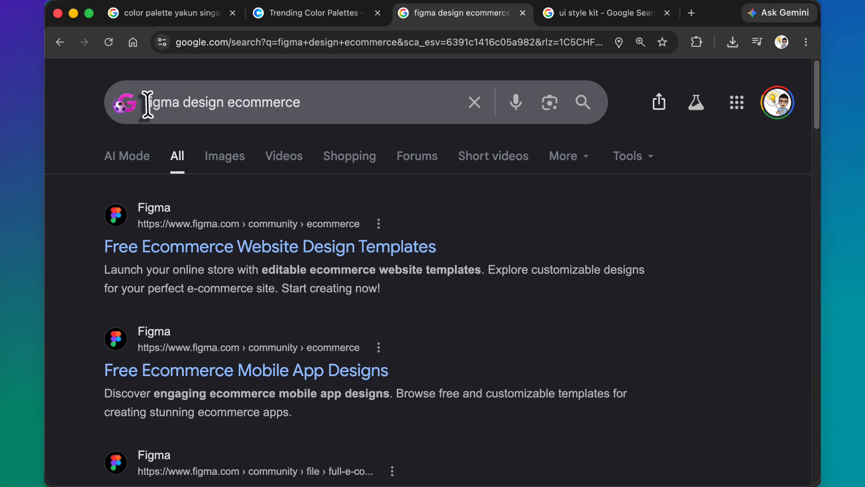
right_click(276, 245)
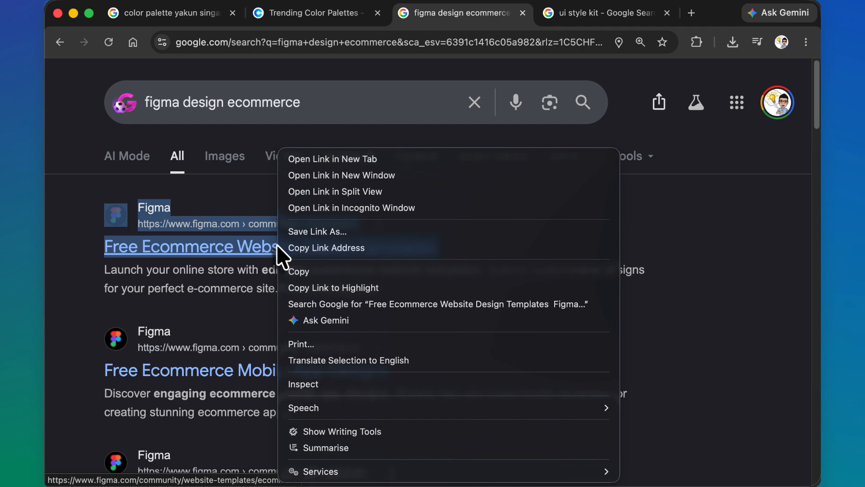
click(337, 158)
click(514, 14)
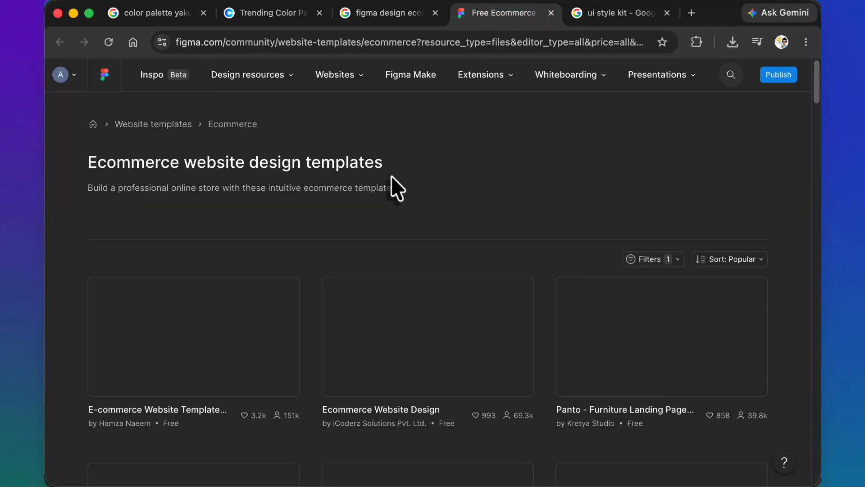
scroll(436, 193, down, 3)
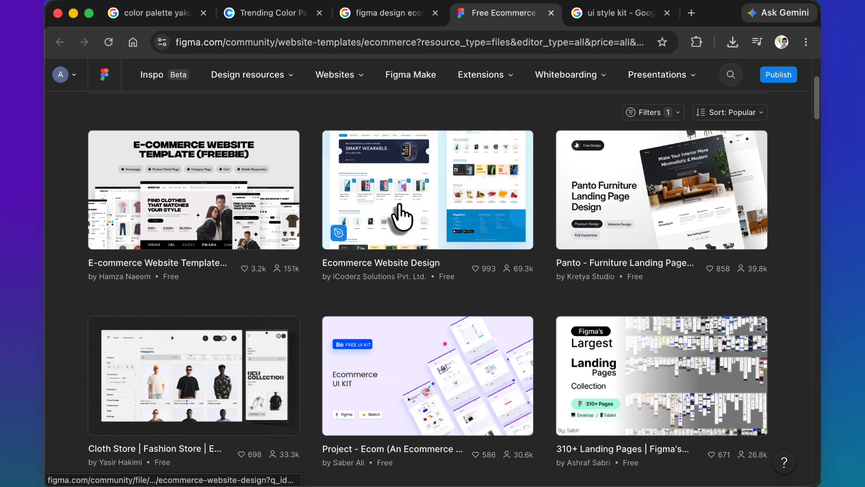
click(399, 204)
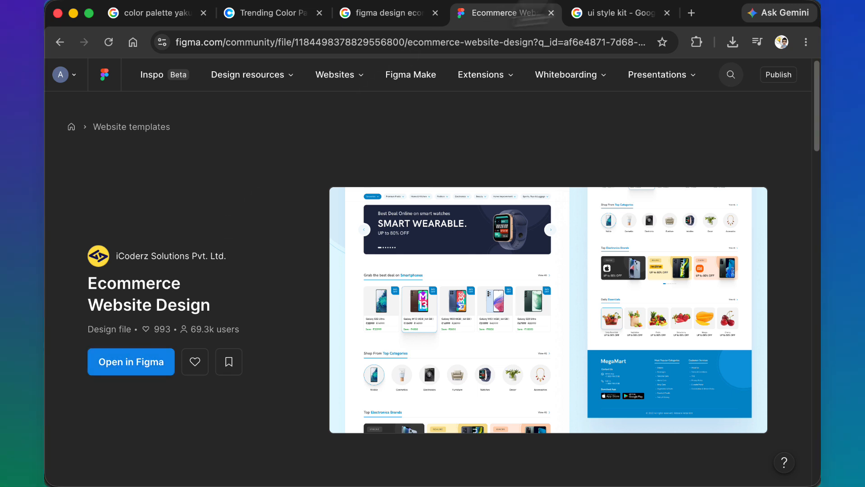
Step: Look over the "ui style kit" search results, including the AI Overview and the Figma and UI8 kit listings
click(616, 17)
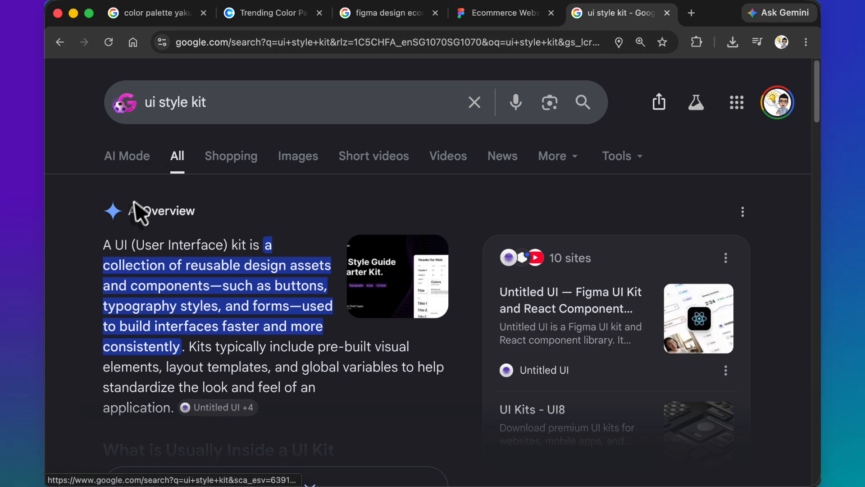
scroll(104, 287, down, 1)
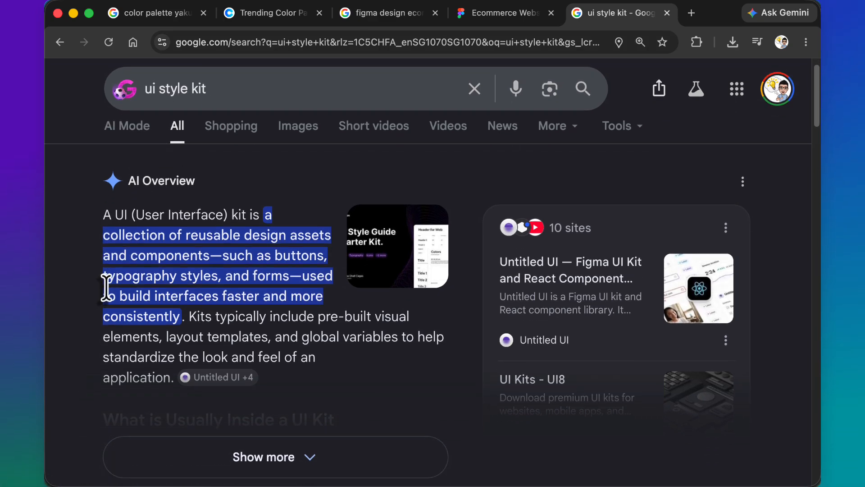
scroll(144, 238, down, 1)
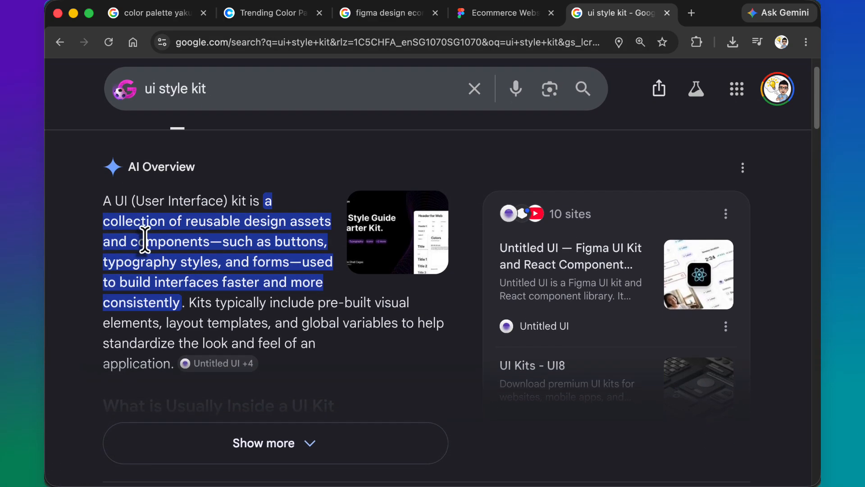
scroll(145, 238, down, 6)
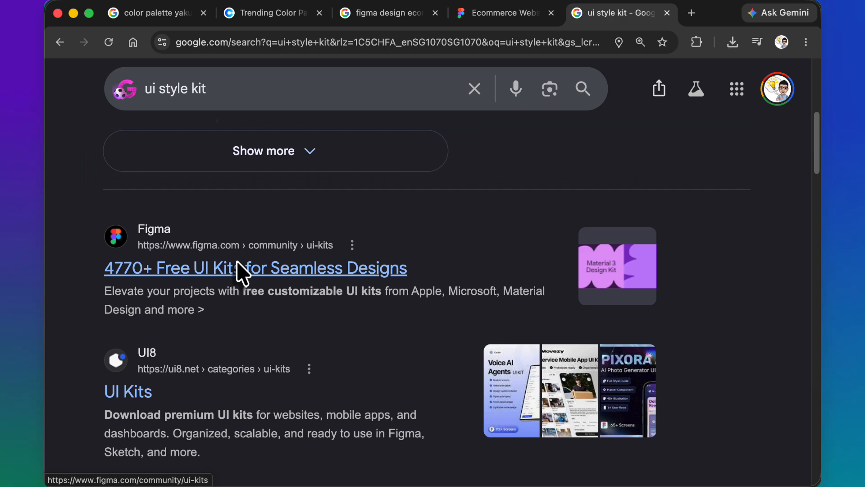
Step: Switch to the Claude Design window, review the StorySG setup form and start generating the design system
key(ctrl+Up)
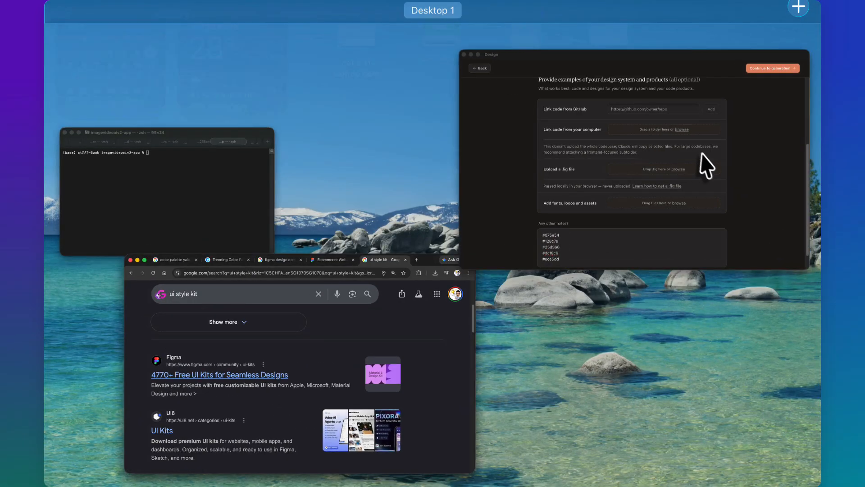
click(706, 166)
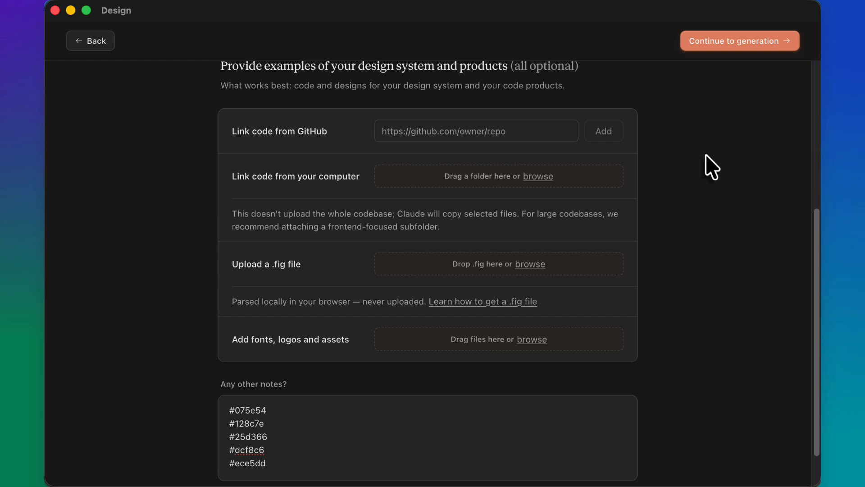
scroll(658, 260, up, 4)
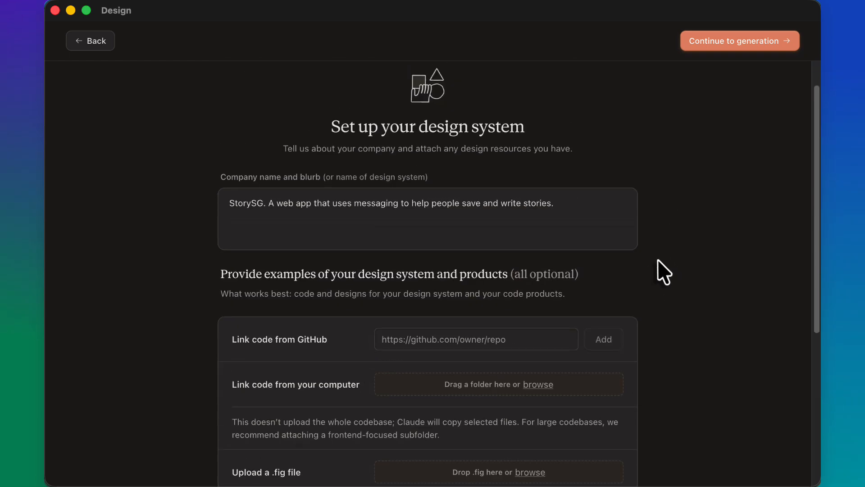
scroll(658, 266, down, 5)
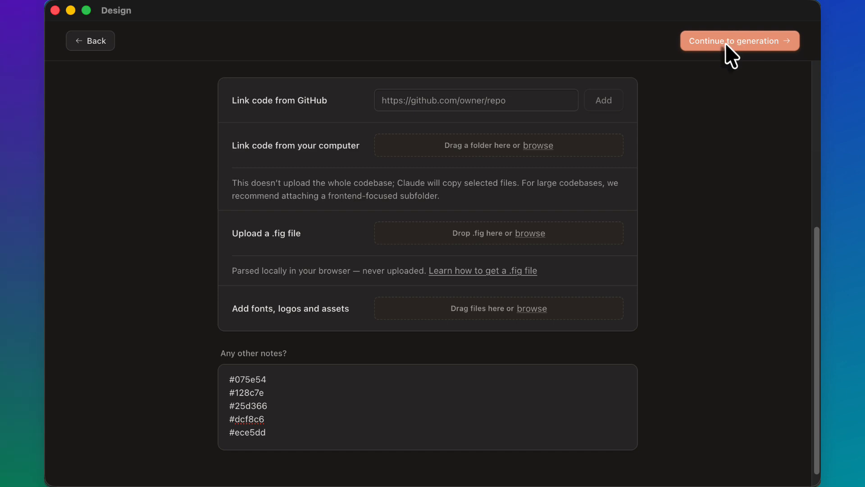
click(726, 43)
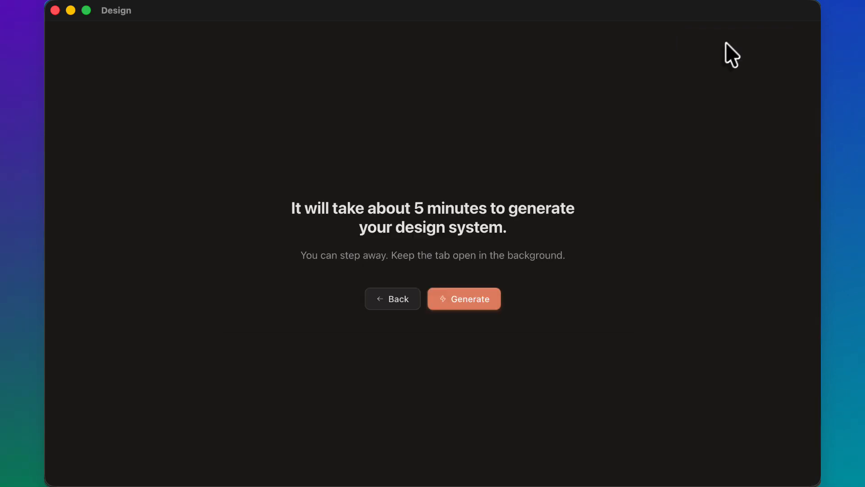
click(470, 306)
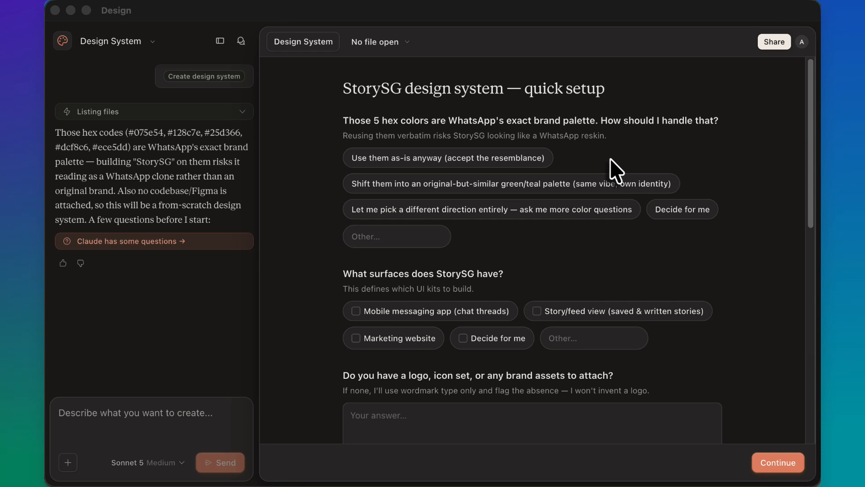
Step: Choose the original-but-similar green/teal palette shift, and select the marketing website, mobile messaging app and story/feed view as StorySG's surfaces
click(475, 184)
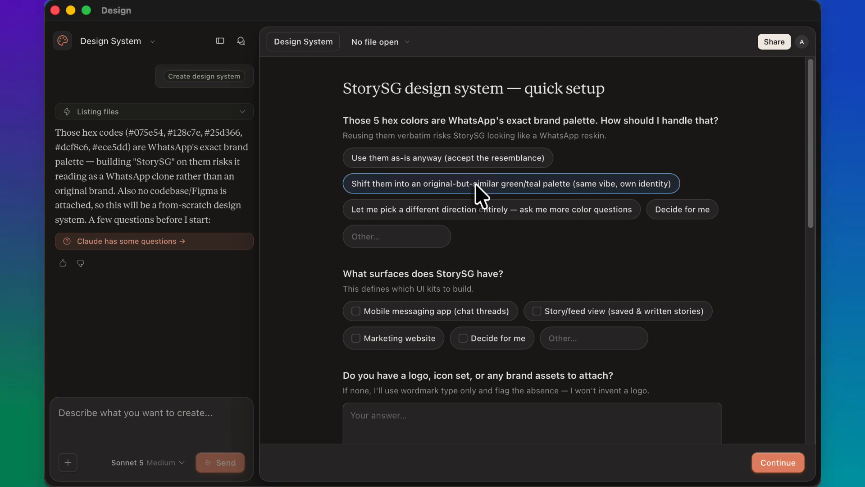
scroll(518, 246, down, 2)
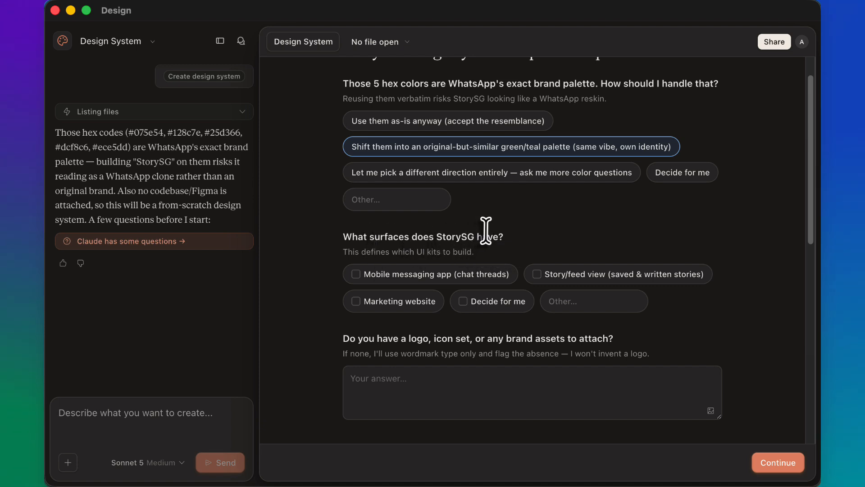
drag(343, 252, 500, 266)
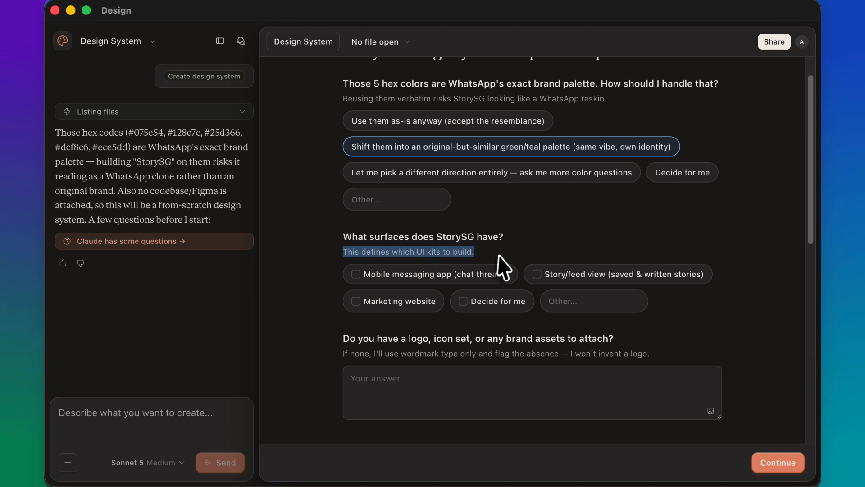
click(550, 222)
scroll(534, 229, down, 2)
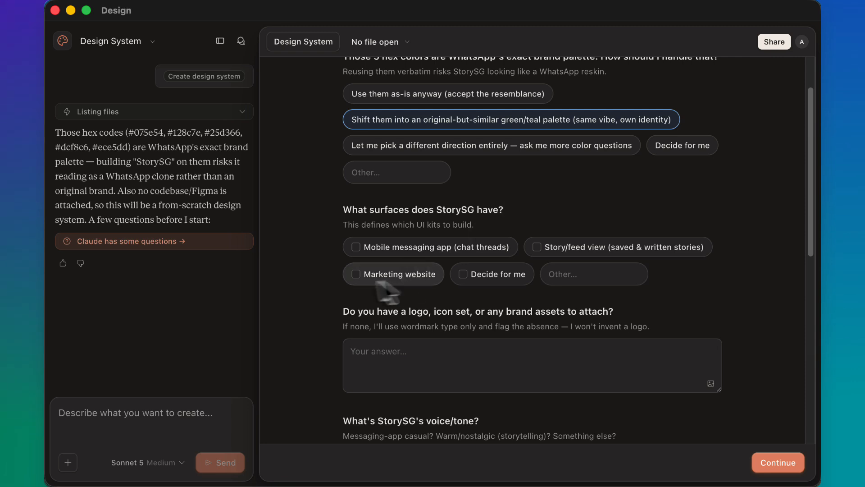
click(355, 275)
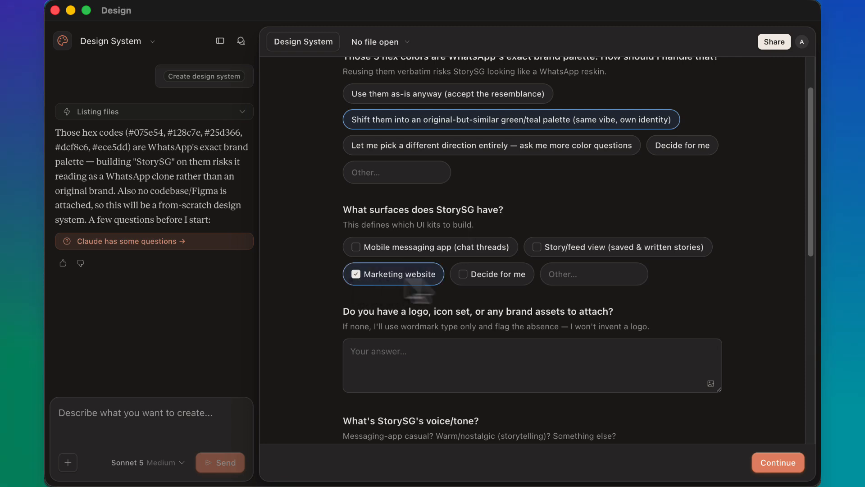
click(355, 247)
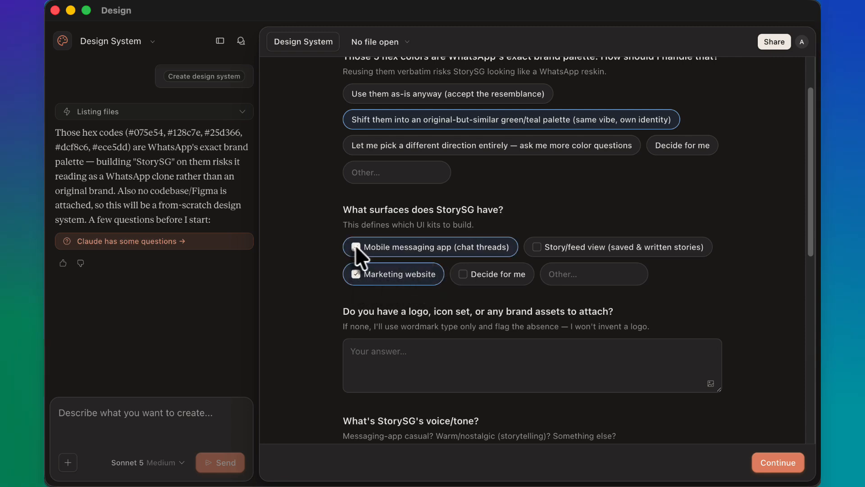
click(535, 247)
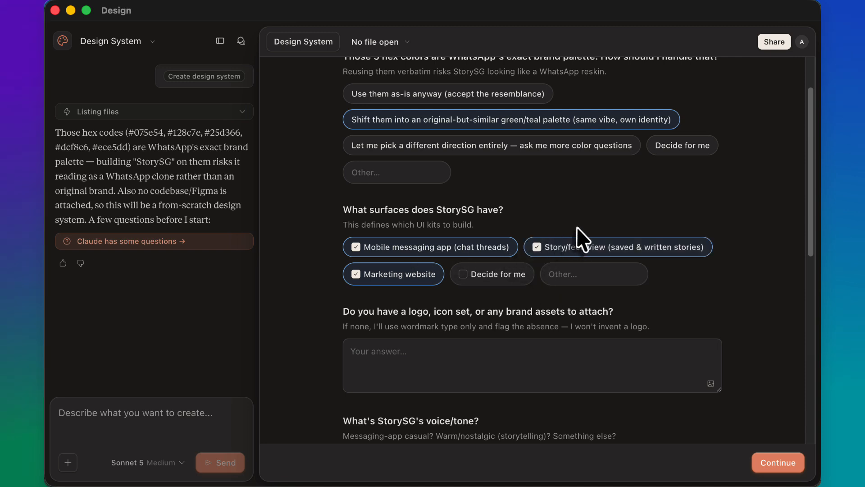
Step: Leave the brand assets answer empty, set the voice to "Casual & friendly" and the type direction to "Friendly rounded sans"
scroll(575, 226, down, 3)
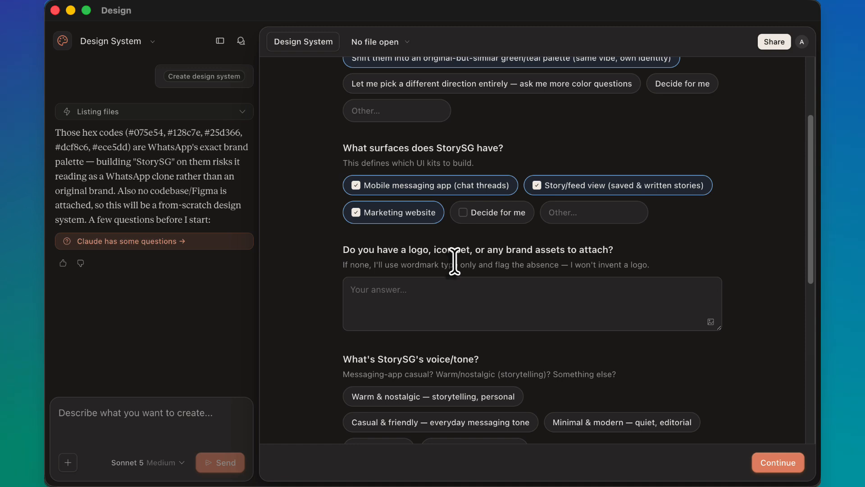
click(420, 295)
scroll(420, 295, down, 4)
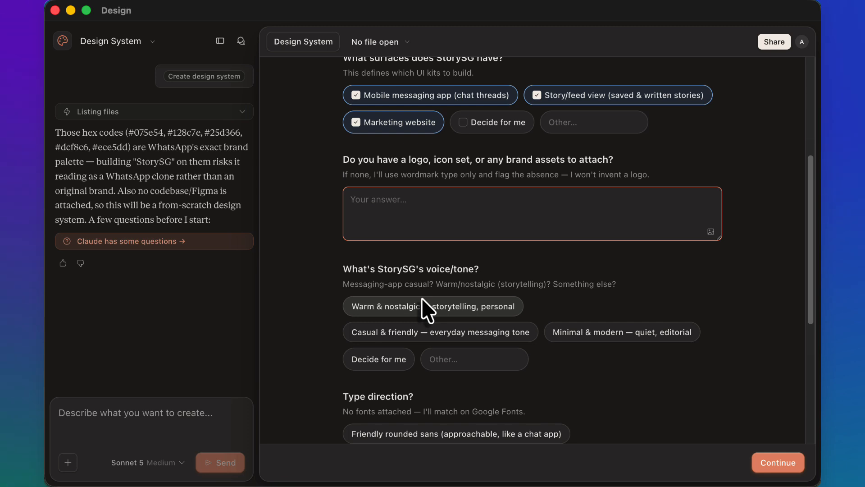
scroll(383, 288, down, 2)
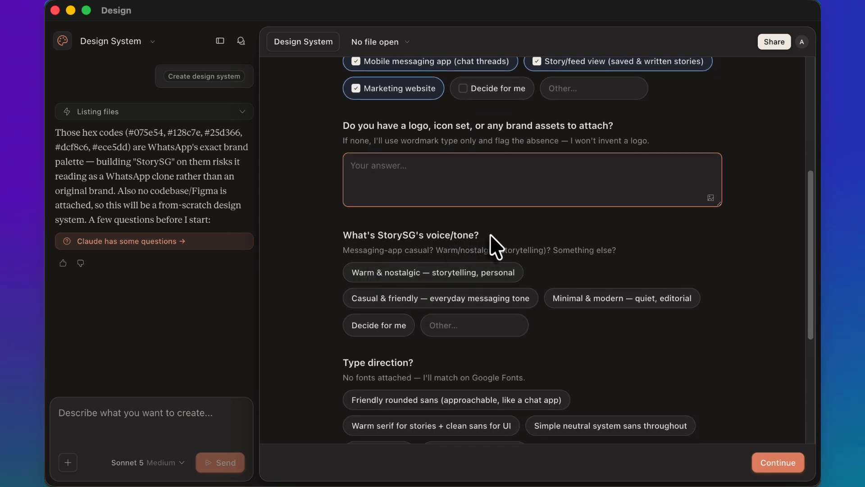
click(440, 301)
scroll(318, 301, down, 5)
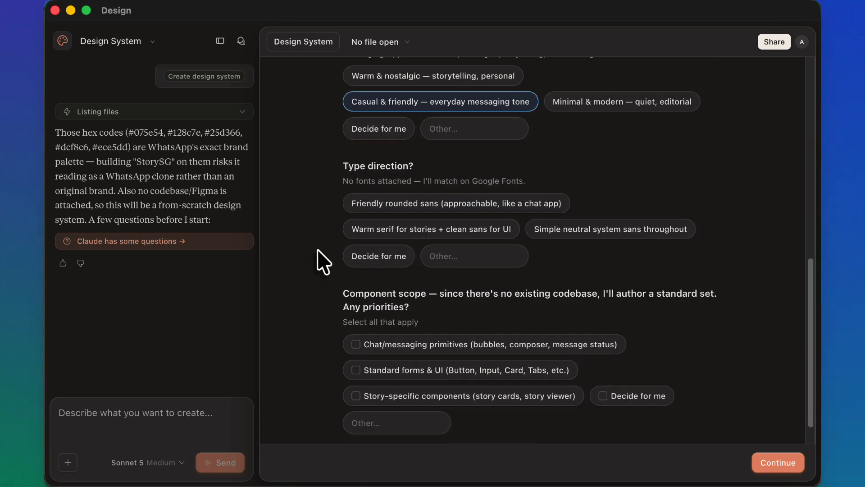
scroll(318, 250, up, 1)
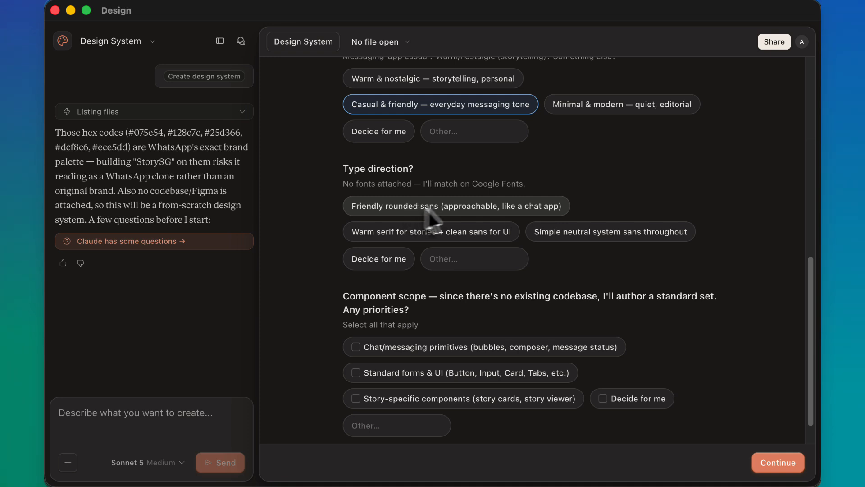
click(482, 214)
Step: Select chat/messaging primitives, standard forms & UI and story-specific components as component priorities, and submit the quick setup answers
scroll(312, 315, down, 1)
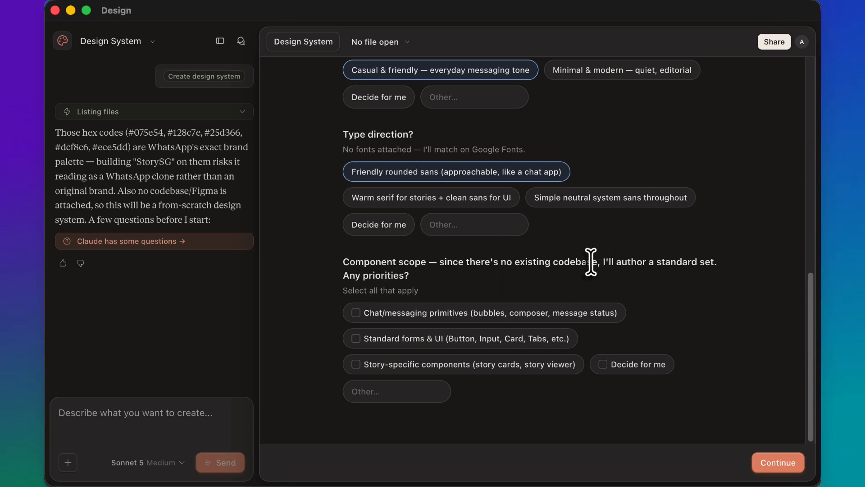
click(357, 315)
click(355, 339)
click(358, 366)
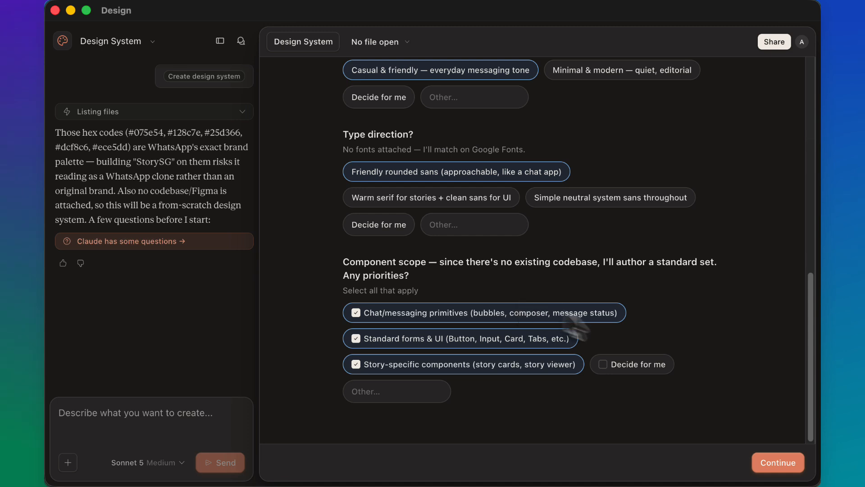
click(776, 464)
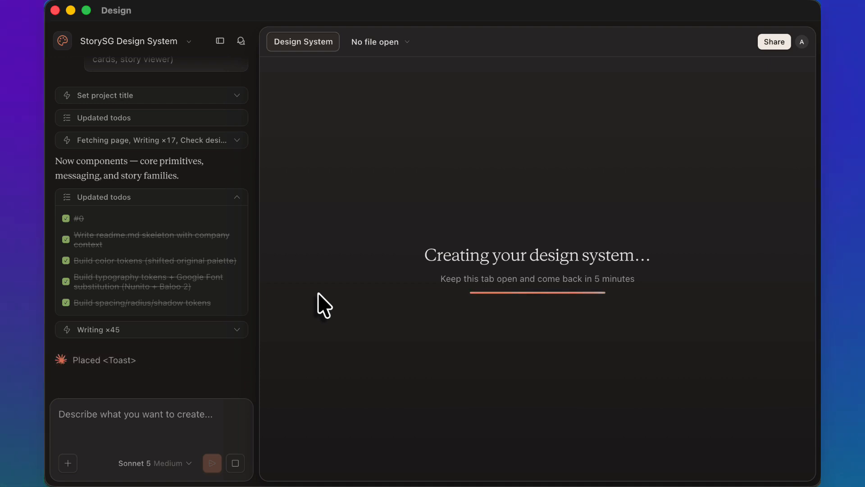
Step: Review the conversation history with the submitted setup answers and the generation progress of the design system
scroll(166, 196, up, 1)
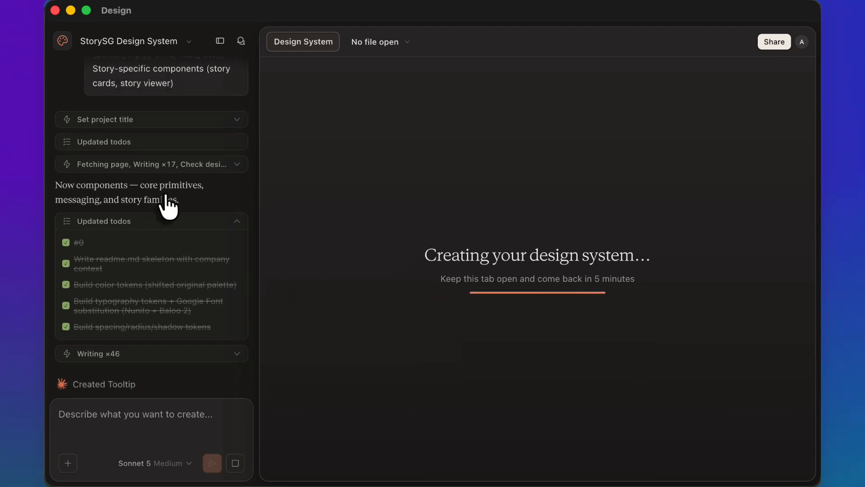
scroll(166, 200, up, 9)
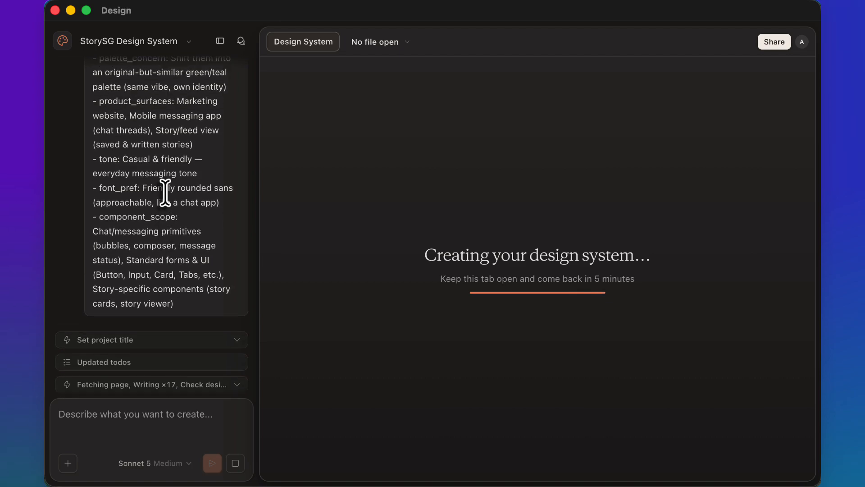
scroll(165, 193, up, 10)
scroll(166, 194, down, 2)
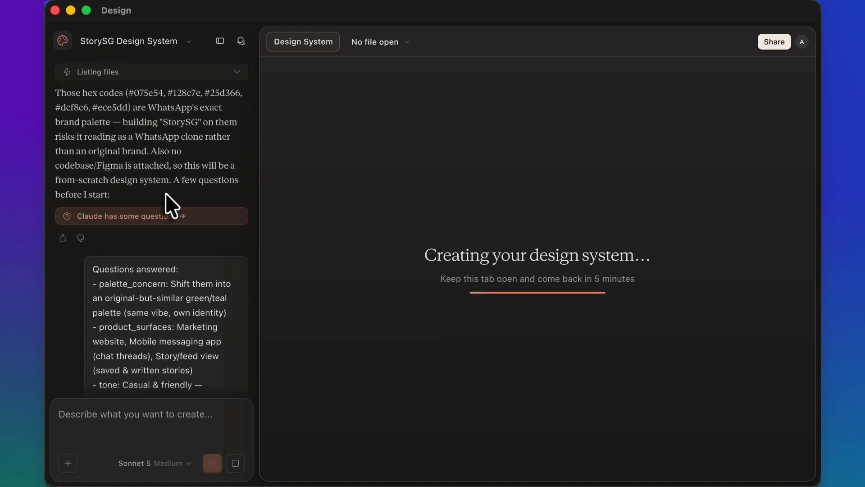
scroll(166, 193, down, 6)
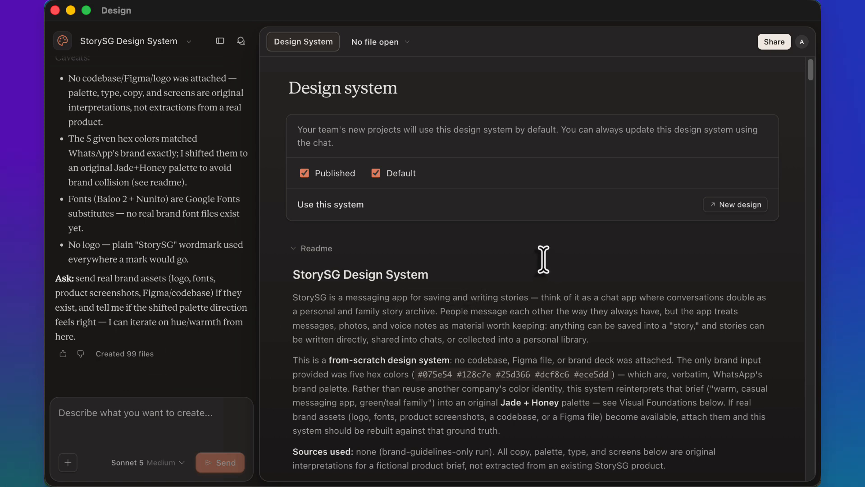
Step: Examine the generated readme's StorySG overview and its content fundamentals, including the voice guidelines
scroll(543, 259, down, 1)
scroll(543, 259, down, 5)
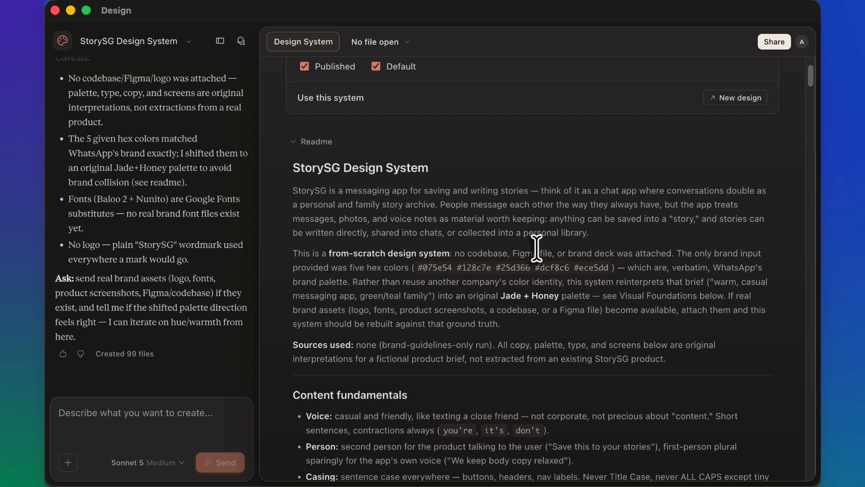
drag(287, 189, 630, 233)
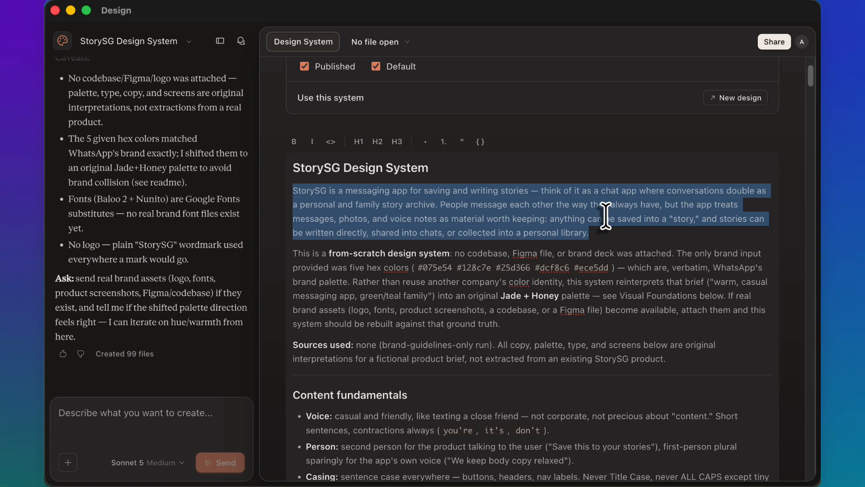
scroll(605, 217, down, 5)
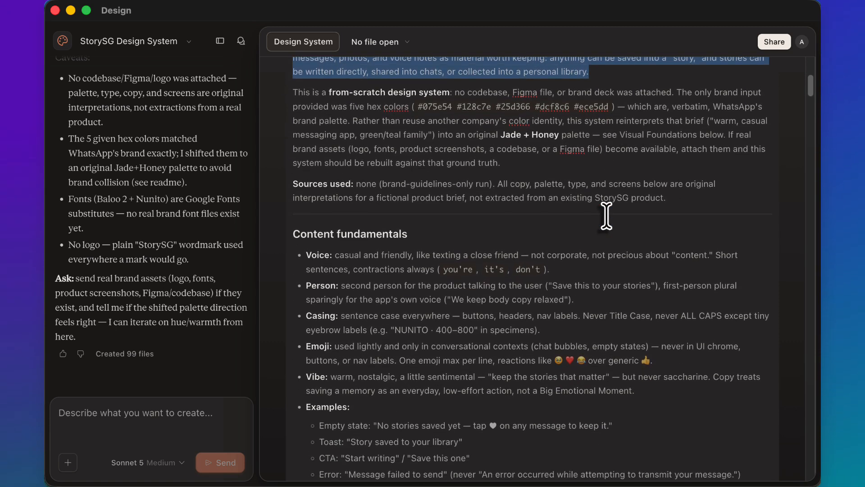
drag(291, 233, 396, 232)
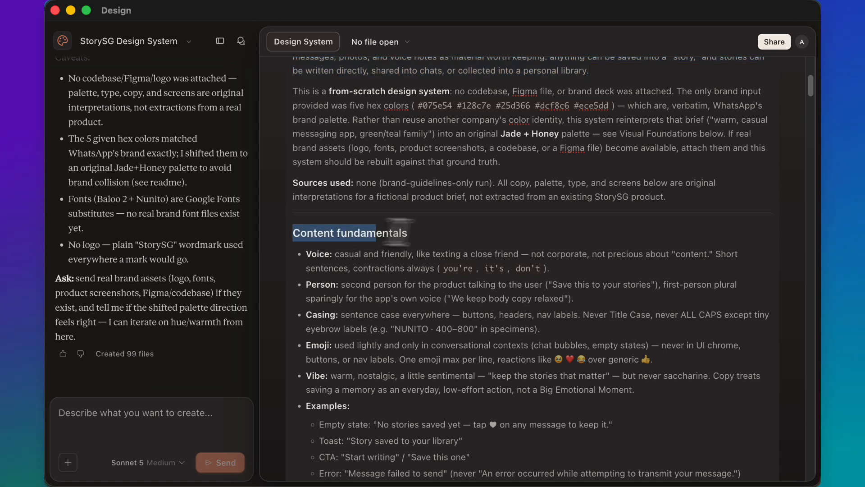
drag(305, 254, 351, 253)
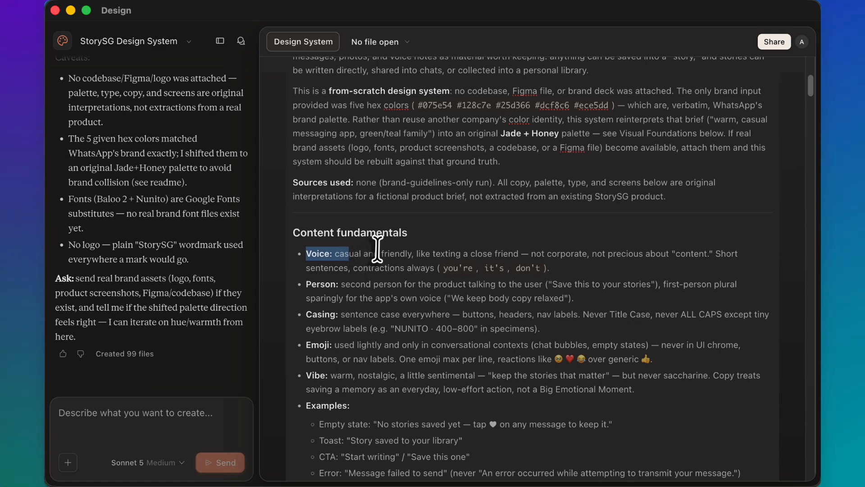
scroll(383, 240, down, 3)
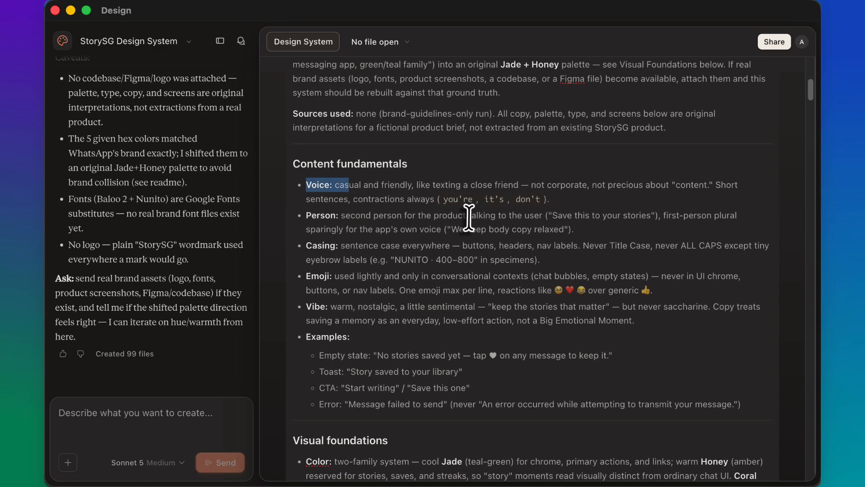
Step: Examine the readme's visual foundations, iconography and assets sections
scroll(468, 217, down, 12)
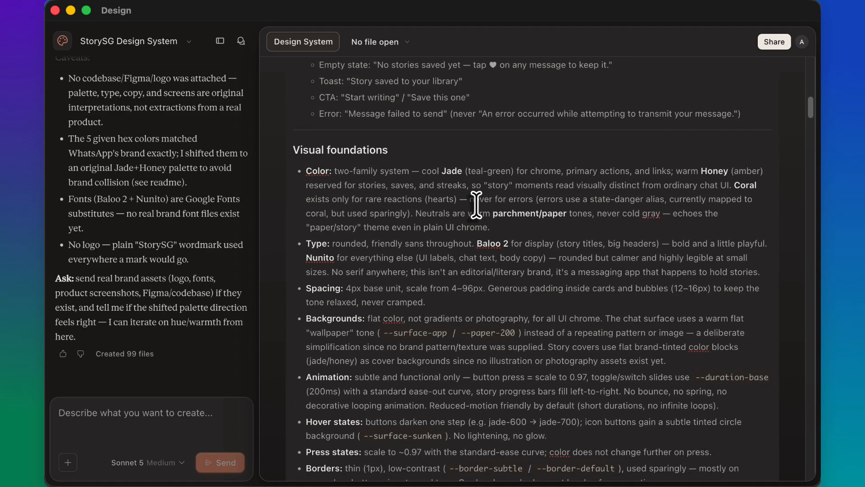
scroll(477, 204, down, 20)
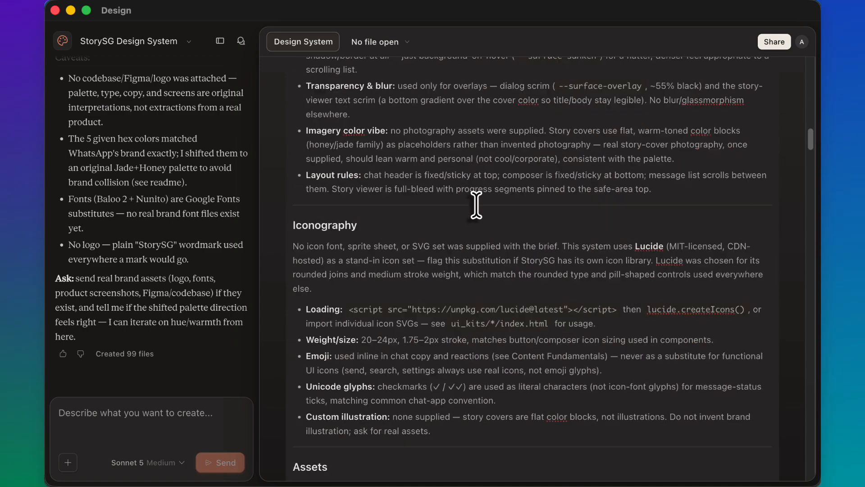
scroll(476, 205, down, 8)
scroll(440, 198, up, 3)
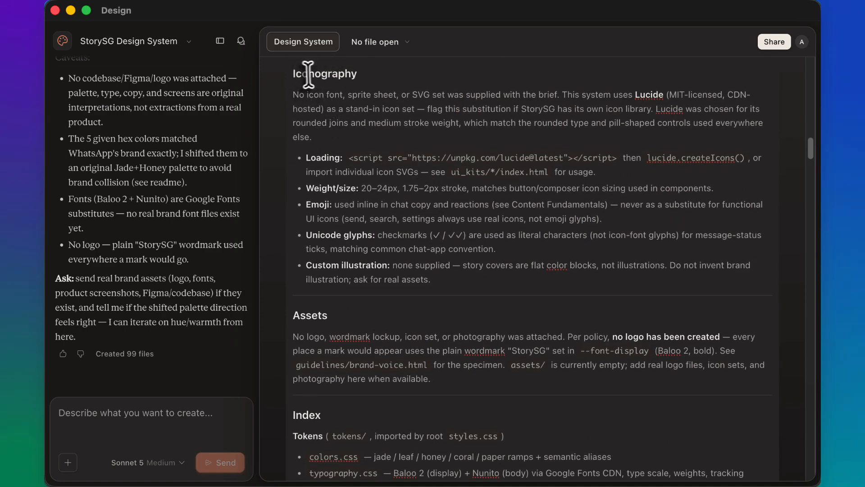
scroll(447, 259, down, 3)
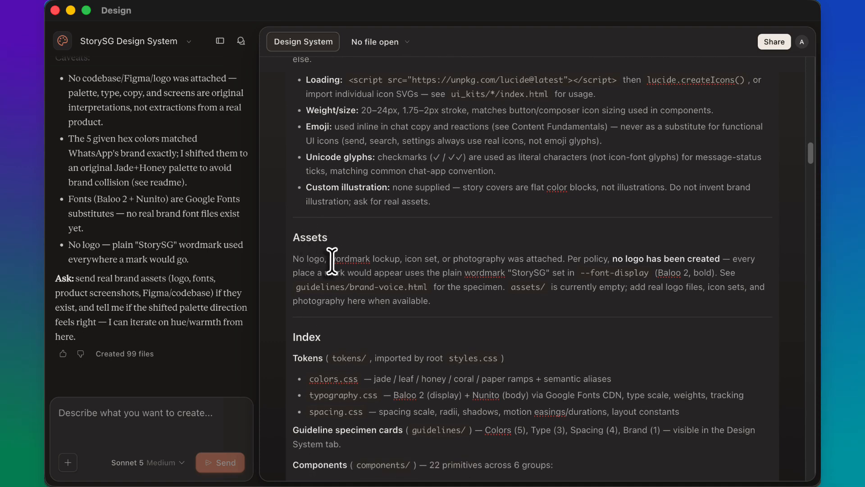
Step: Examine the readme's index of tokens, components, UI kits and SKILL.md, along with the intentional additions
scroll(332, 260, down, 1)
scroll(332, 260, down, 6)
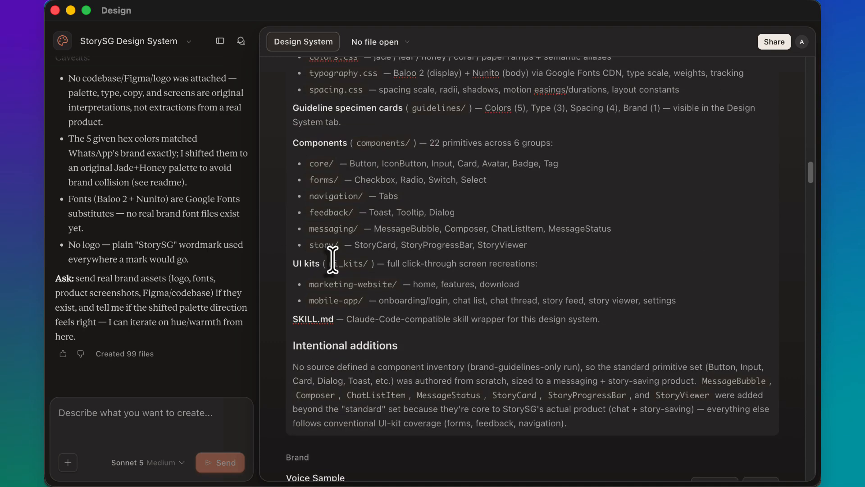
scroll(351, 135, up, 2)
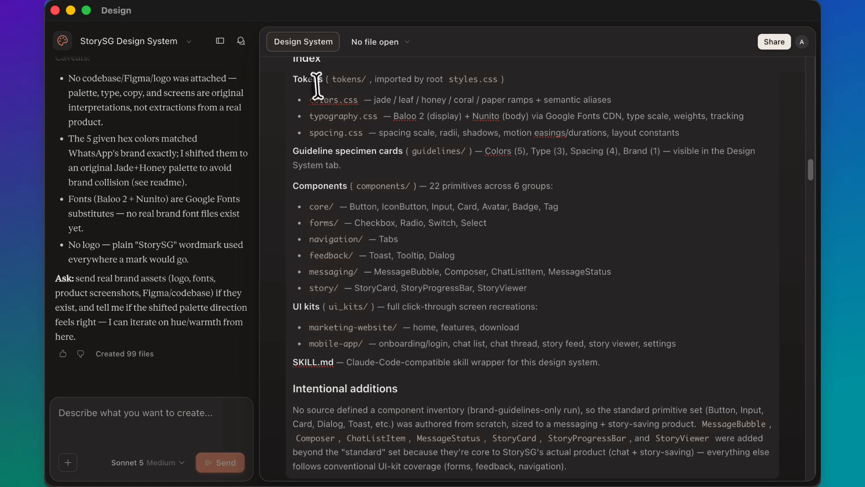
scroll(311, 86, up, 1)
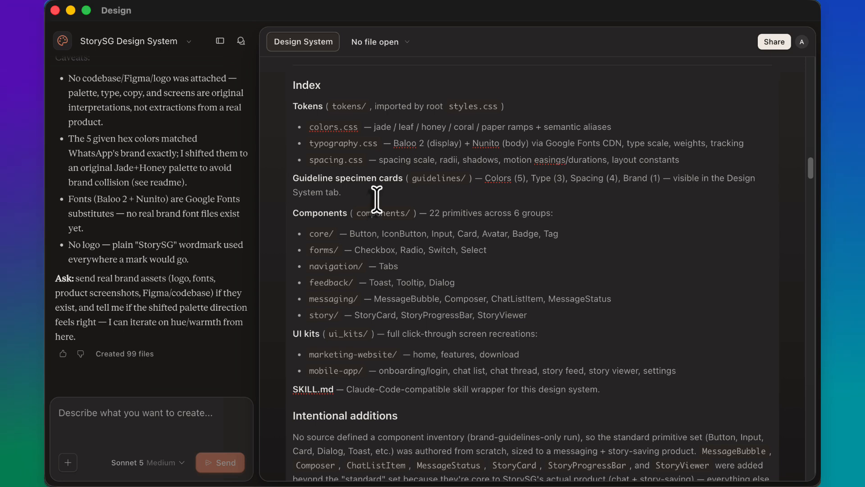
drag(336, 388, 293, 386)
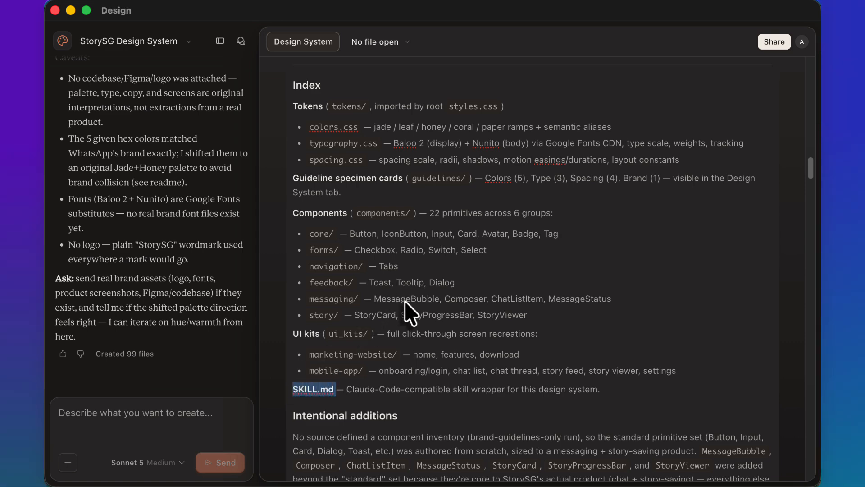
scroll(405, 301, down, 3)
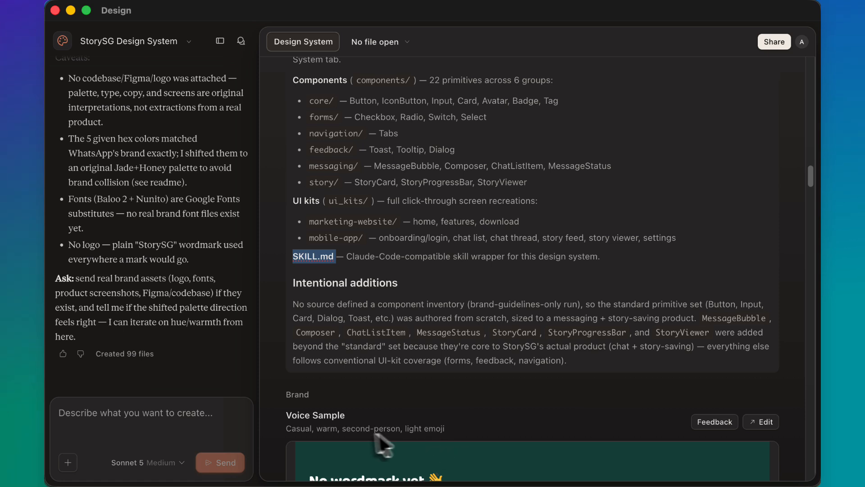
Step: Open SKILL.md from the project files to view its contents, and return to the full file list
click(407, 42)
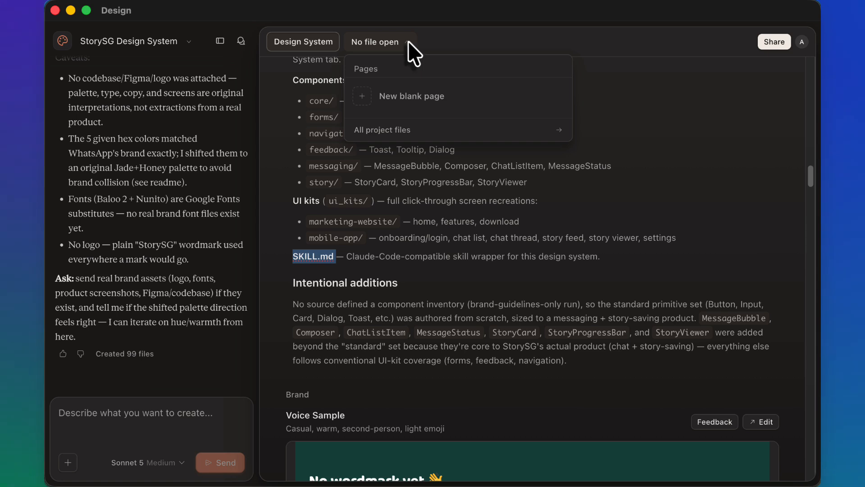
click(468, 133)
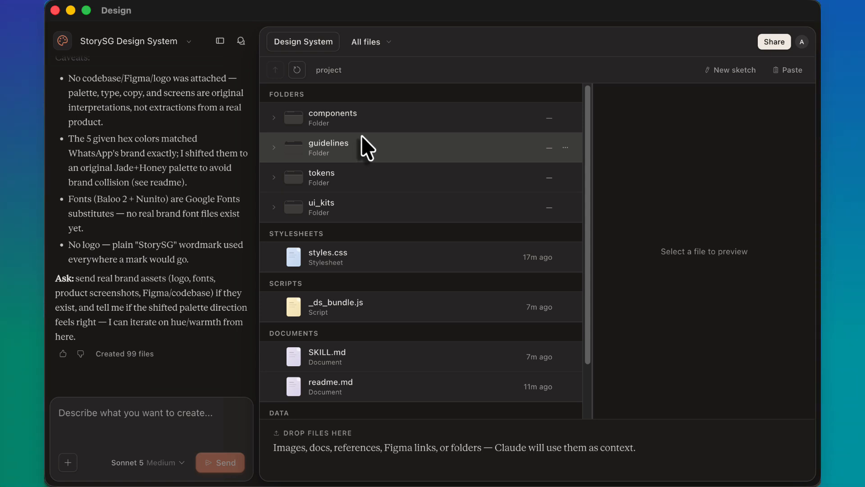
scroll(391, 225, down, 1)
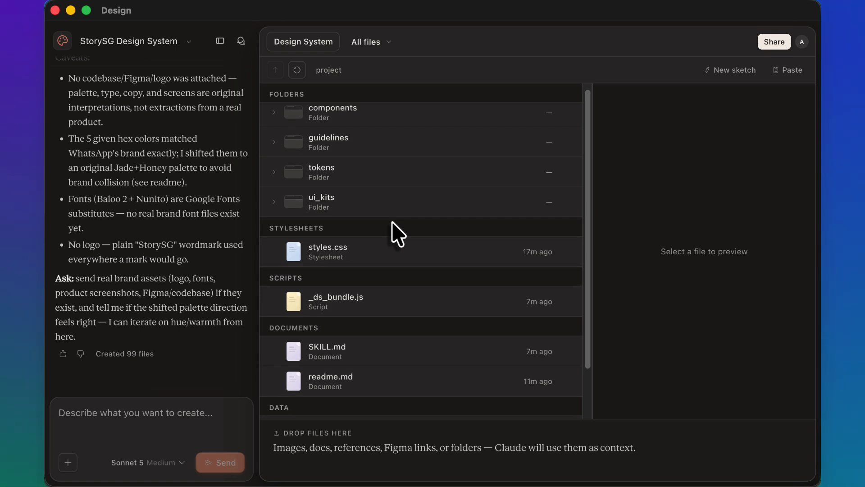
click(352, 350)
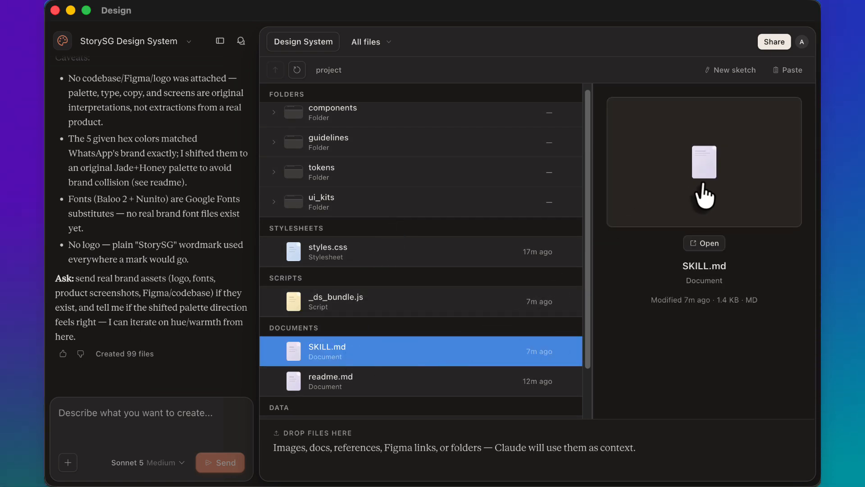
click(706, 243)
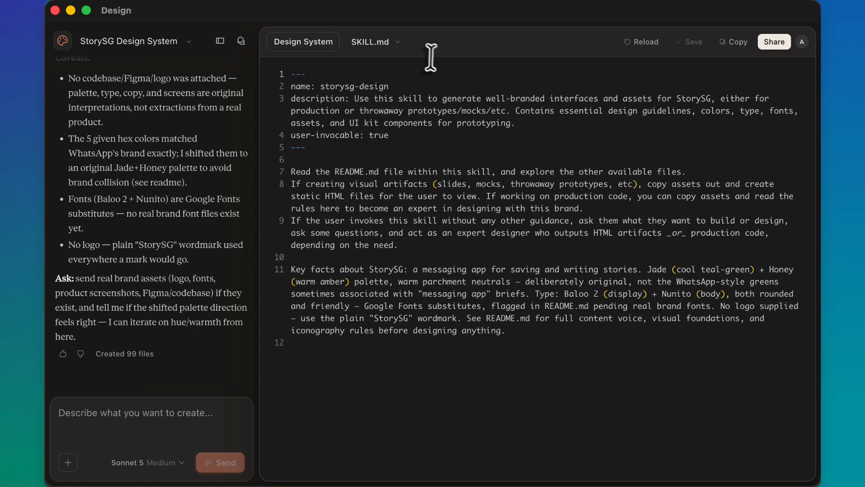
click(398, 42)
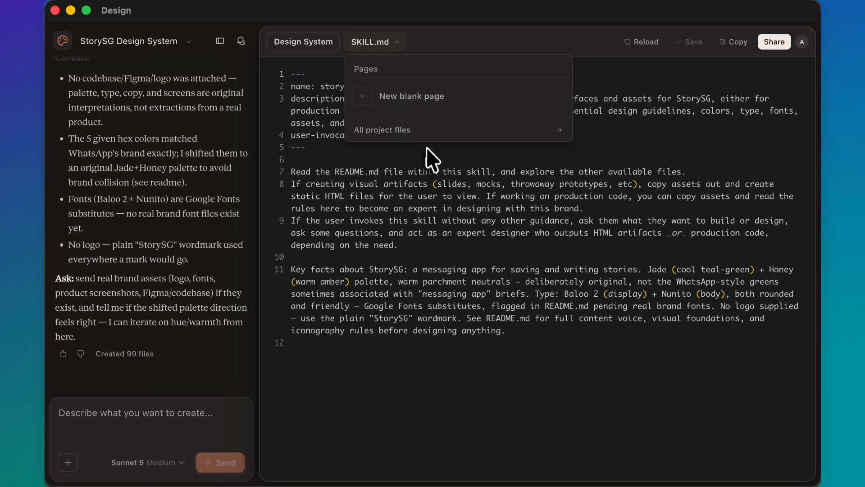
click(426, 131)
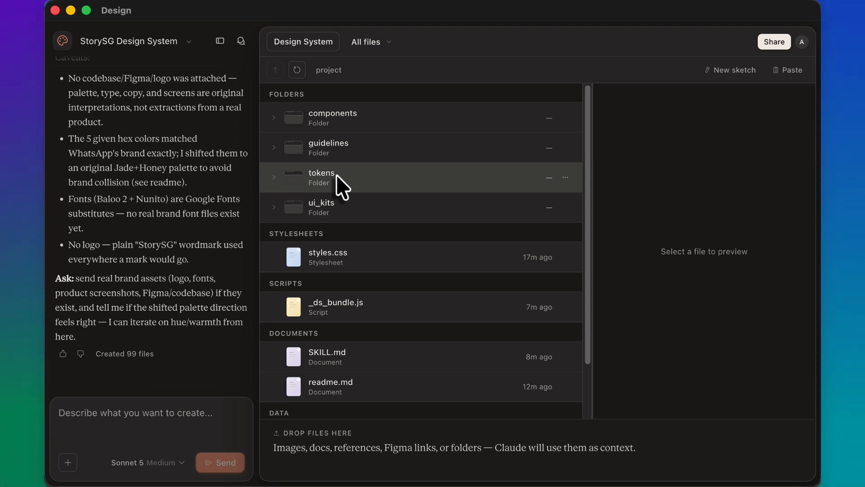
Step: Return to the design system overview and examine the Voice Sample in the Brand section below the readme
click(305, 42)
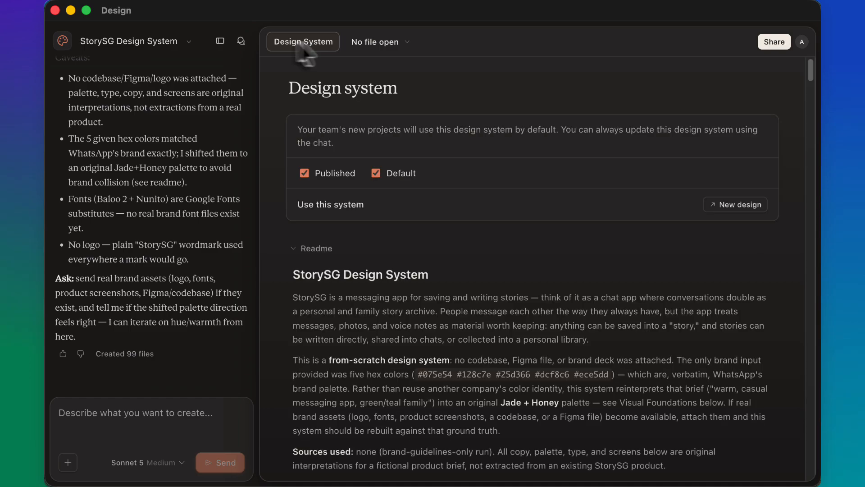
scroll(523, 280, down, 15)
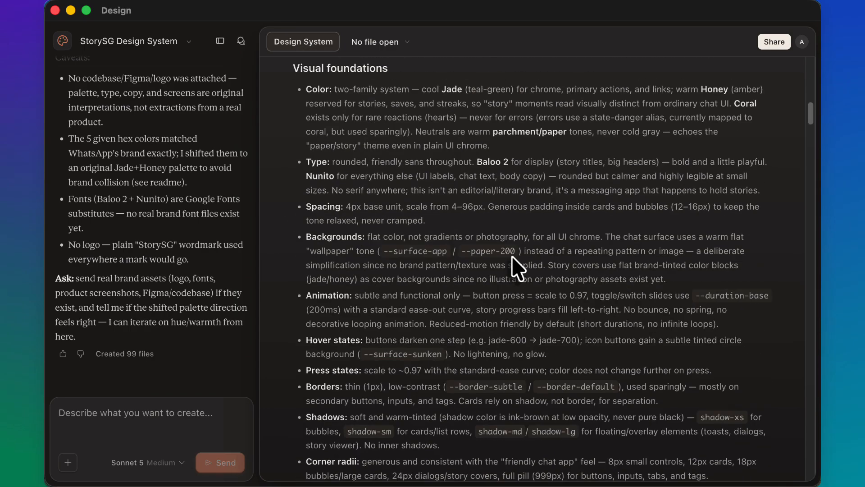
scroll(518, 268, down, 15)
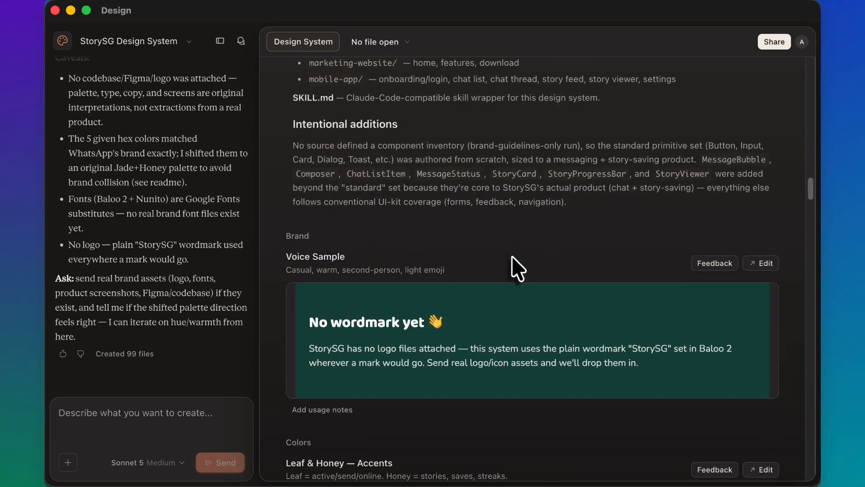
scroll(512, 257, down, 3)
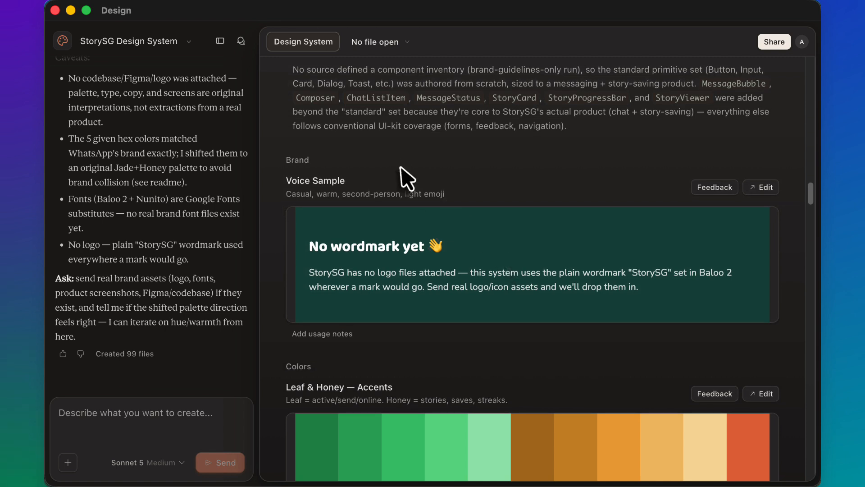
scroll(399, 166, down, 1)
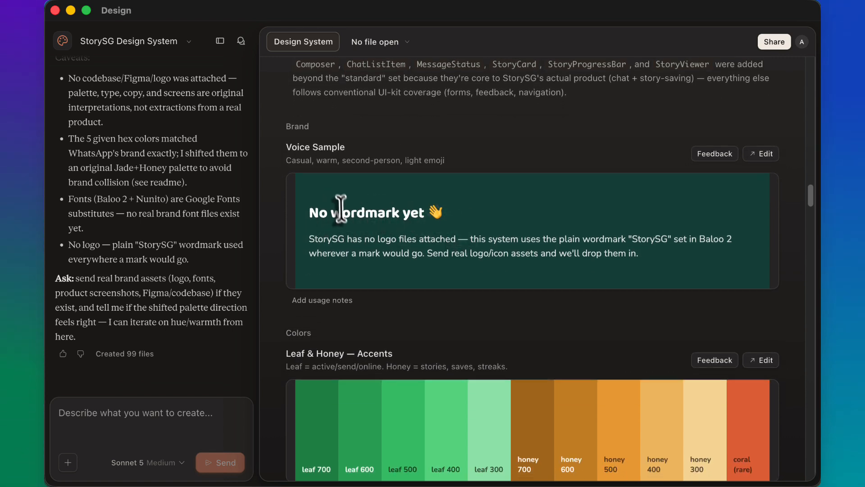
scroll(347, 206, down, 1)
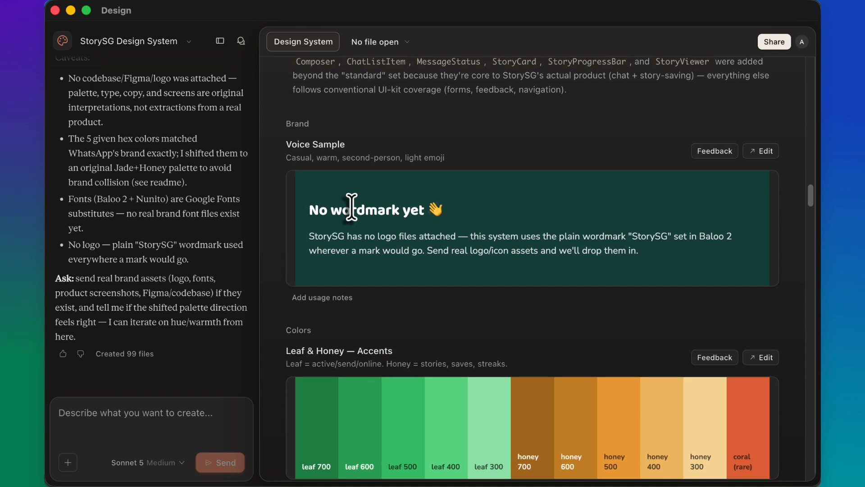
Step: Examine the Colors section's Leaf & Honey accents, Jade primary palette and Messaging Bubbles specimens
scroll(357, 203, down, 3)
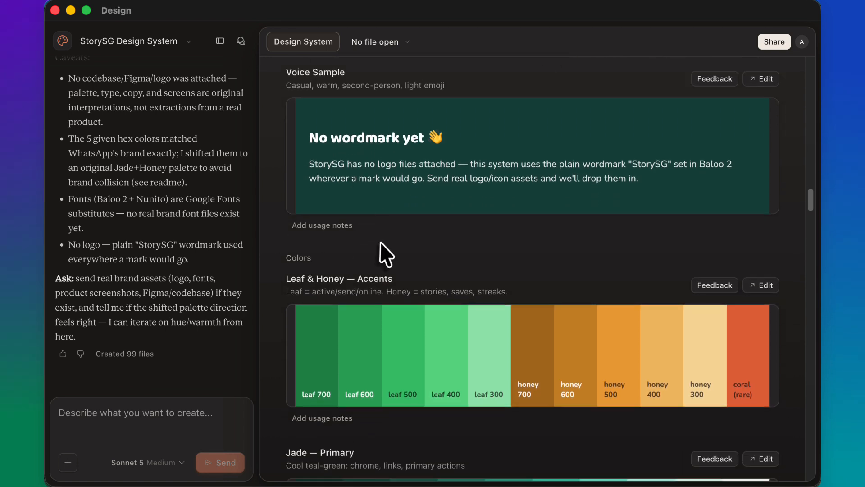
scroll(320, 275, down, 1)
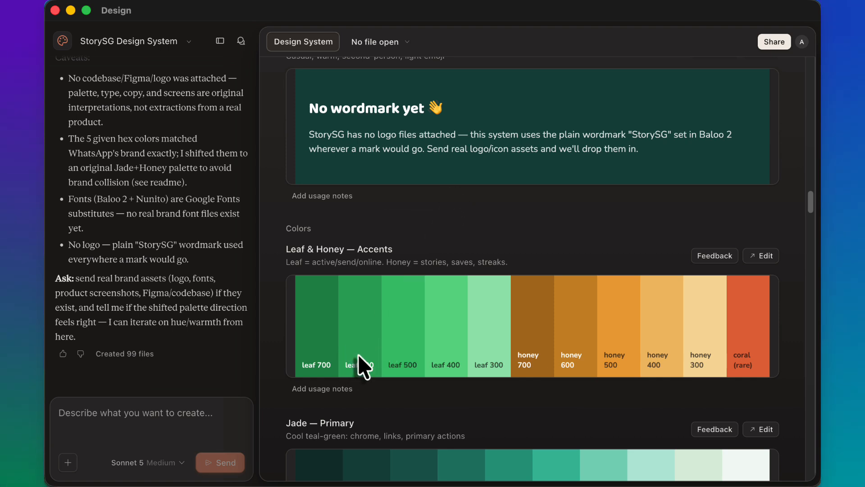
scroll(404, 342, down, 2)
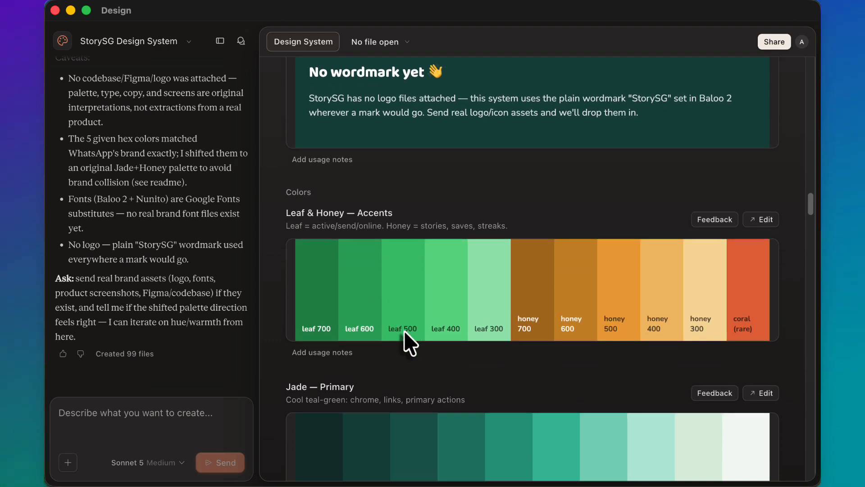
scroll(410, 341, down, 4)
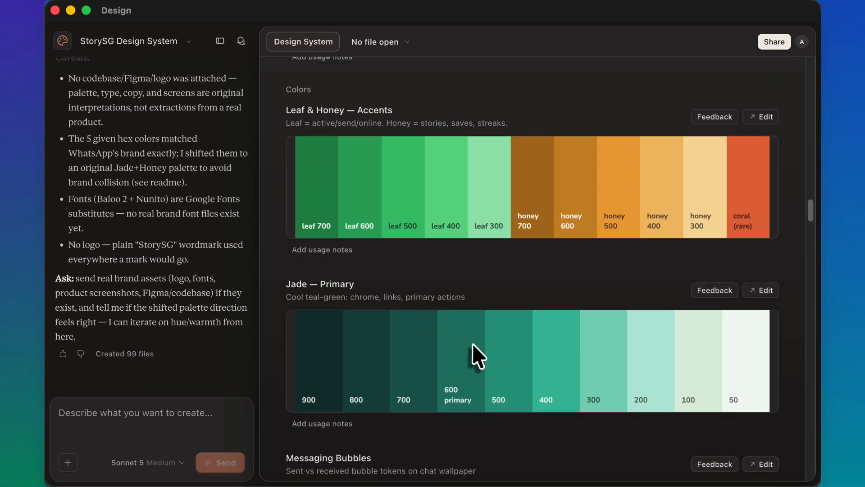
scroll(473, 354, down, 10)
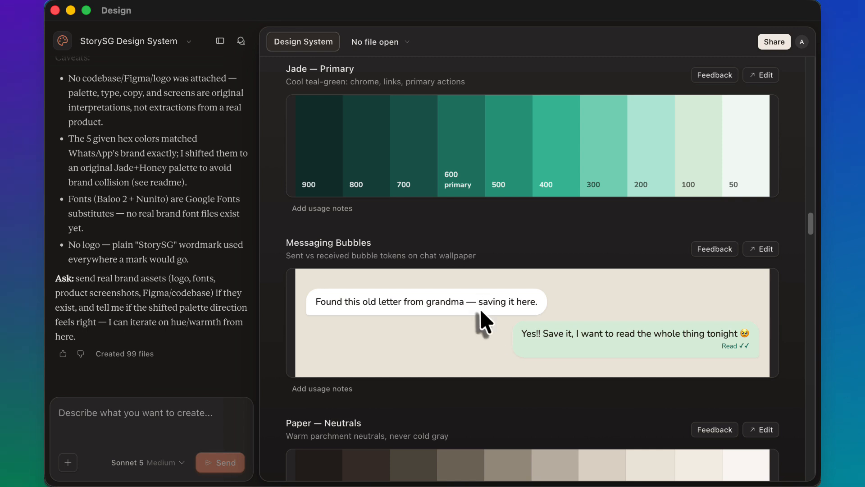
scroll(482, 318, down, 1)
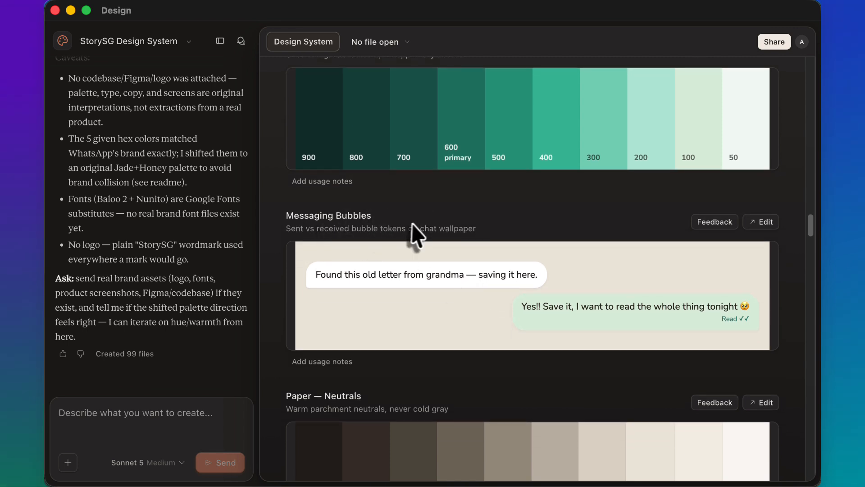
scroll(455, 258, down, 6)
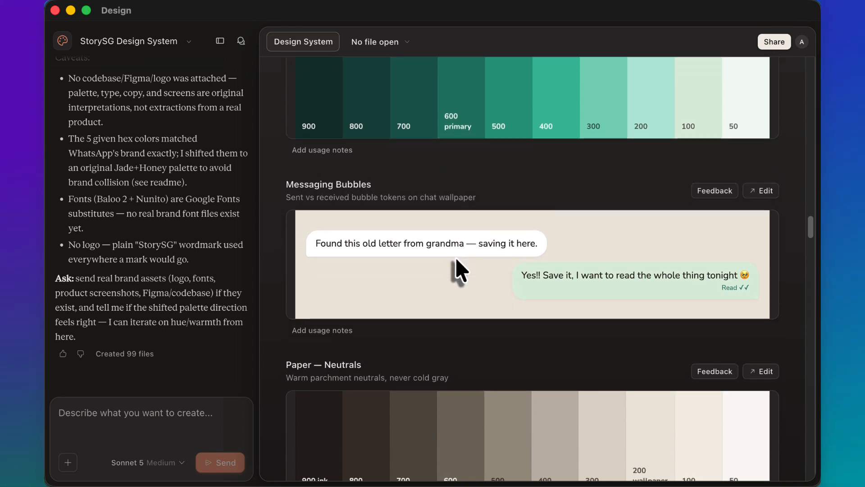
Step: Examine the Paper neutrals and Semantic Surfaces & Text color specimens, plus the Core components with buttons, avatars, badges and cards
scroll(456, 258, down, 6)
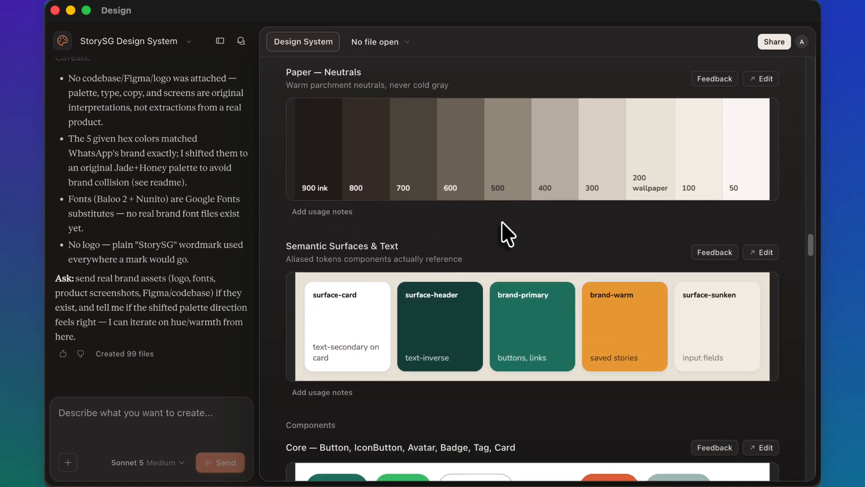
scroll(476, 250, down, 6)
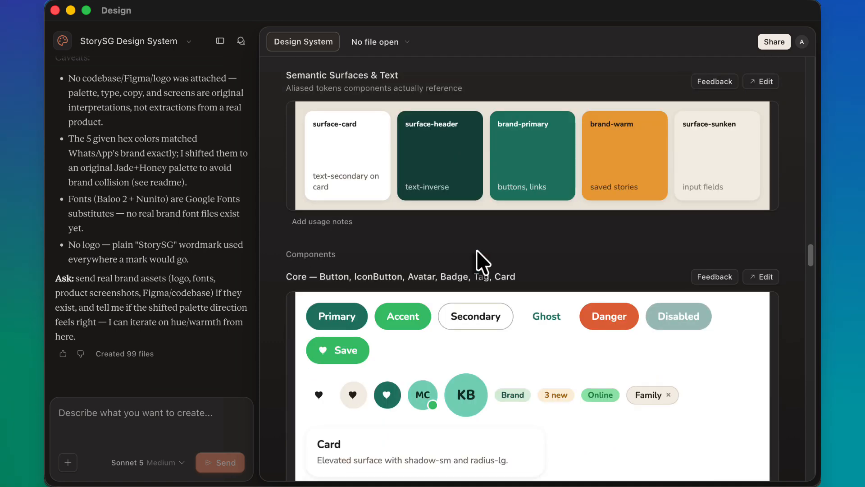
scroll(477, 250, down, 3)
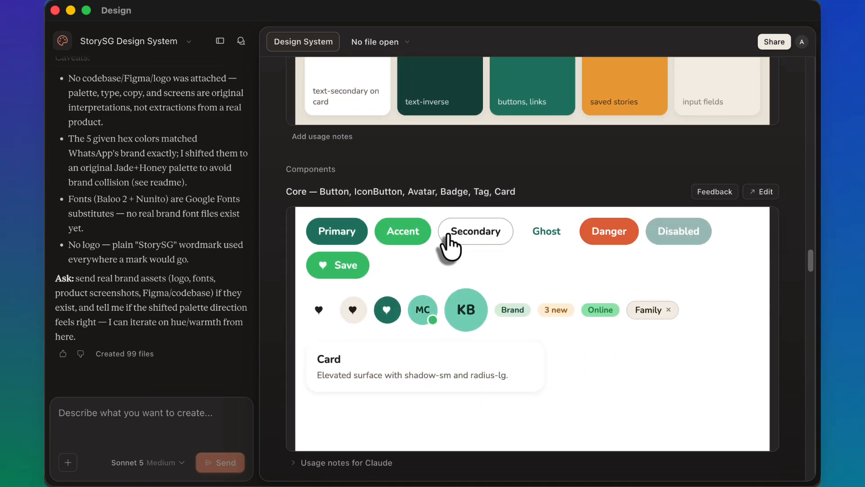
Step: Examine the Feedback, Forms, Messaging, Navigation and Story component specimens in the Components section
scroll(449, 243, down, 10)
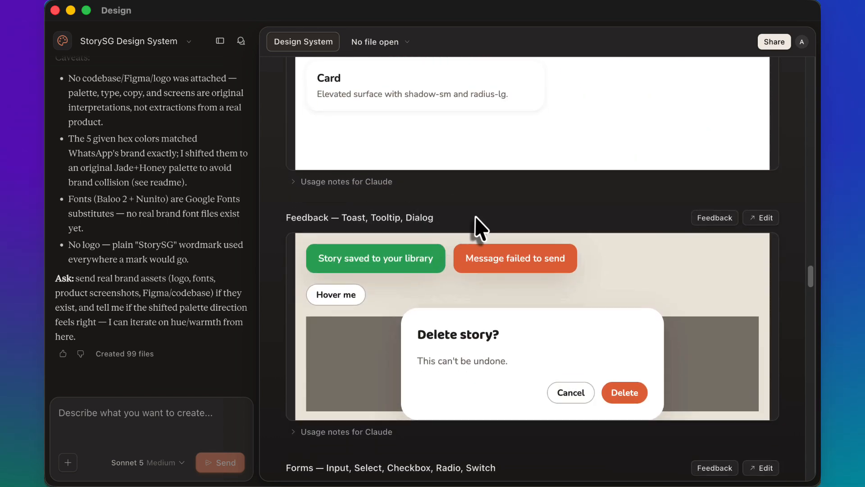
scroll(475, 216, down, 2)
scroll(475, 215, down, 3)
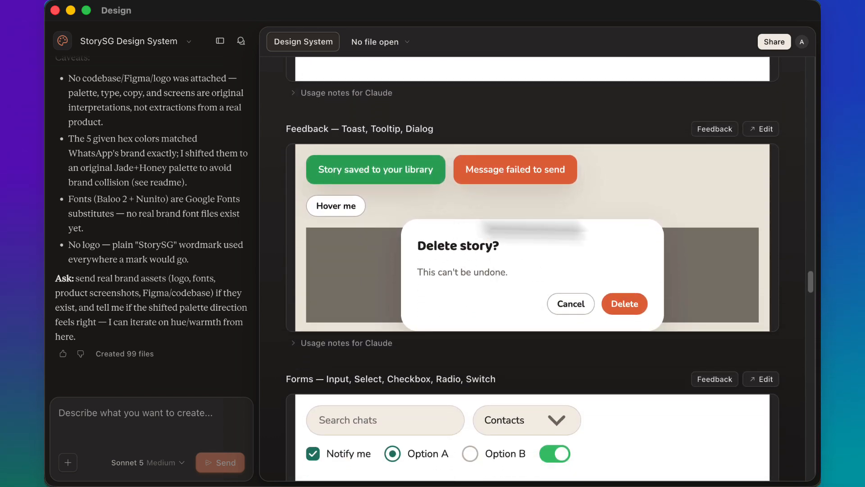
scroll(468, 285, down, 8)
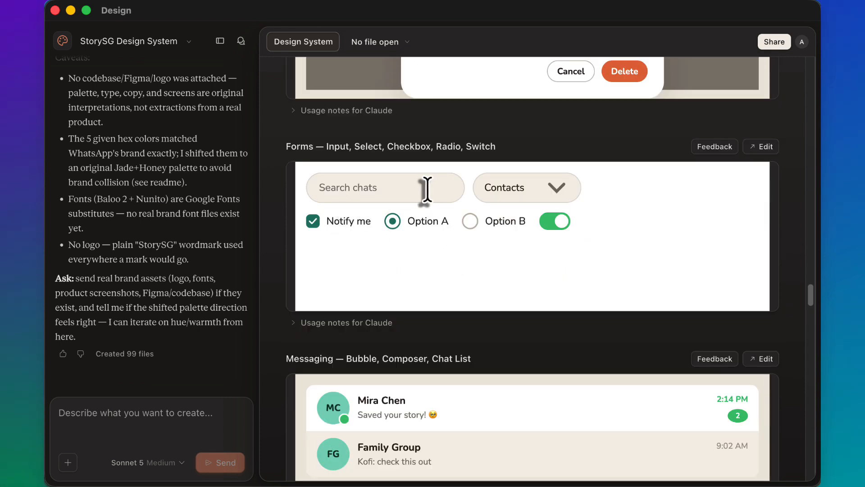
scroll(427, 189, down, 3)
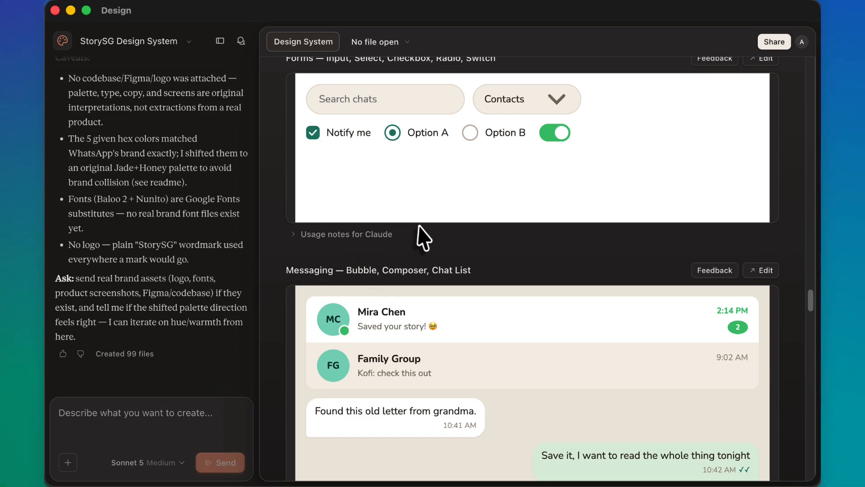
scroll(437, 261, down, 2)
scroll(444, 277, down, 8)
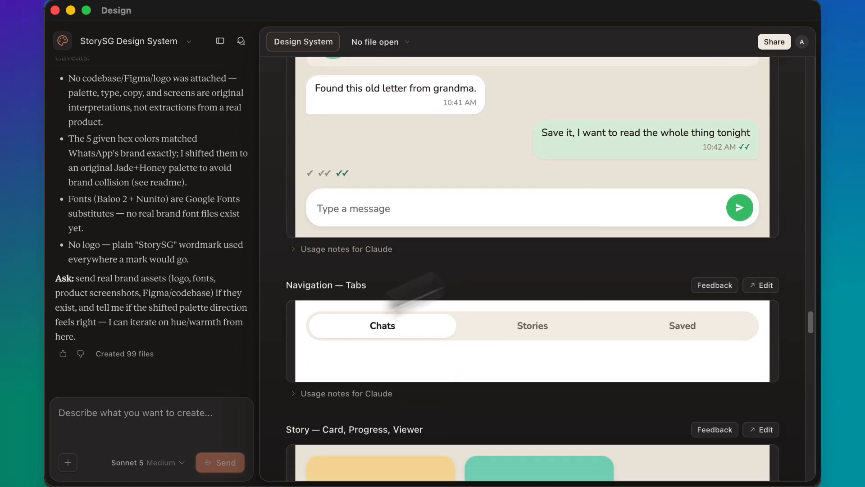
scroll(428, 324, down, 10)
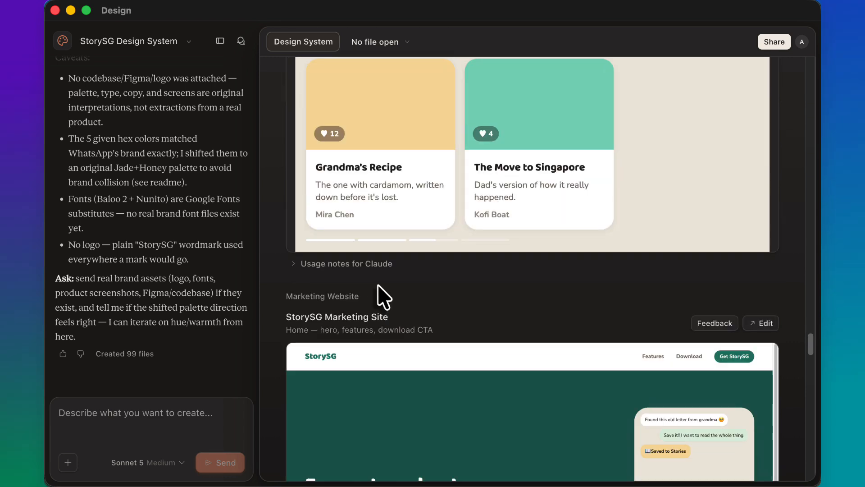
Step: Examine the StorySG Marketing Site preview from its hero through the feature cards to the download section and footer
scroll(369, 312, down, 3)
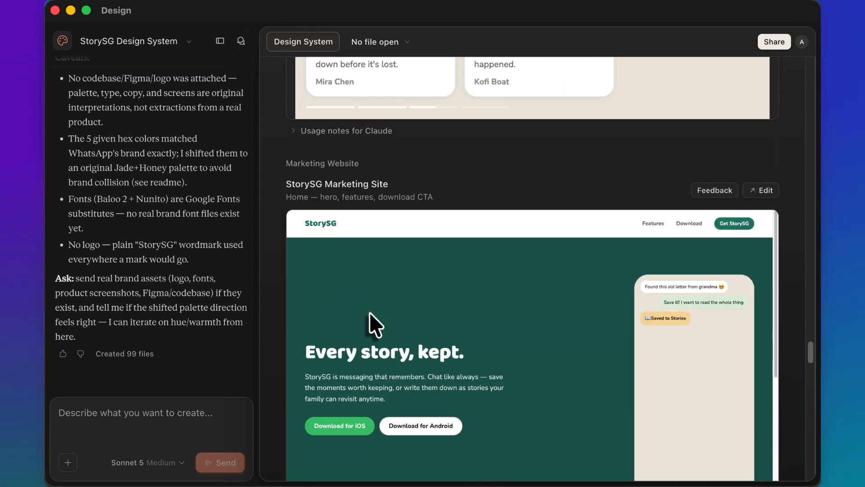
scroll(483, 167, down, 1)
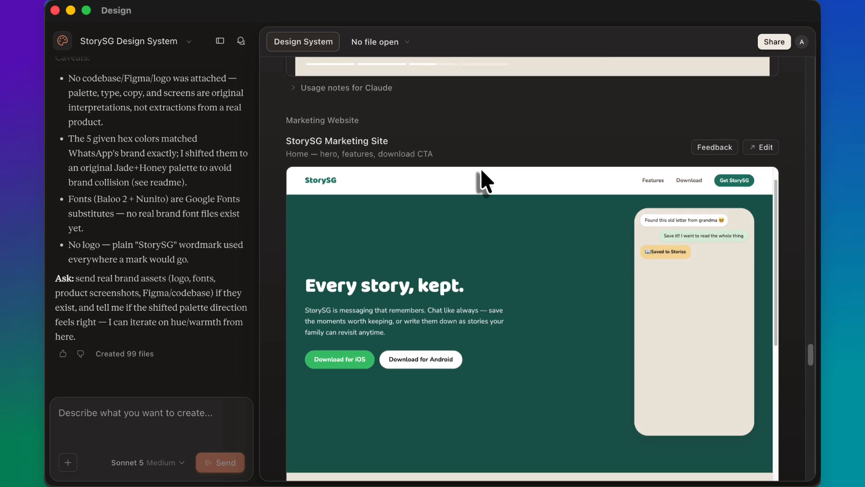
scroll(705, 283, down, 2)
scroll(697, 278, down, 5)
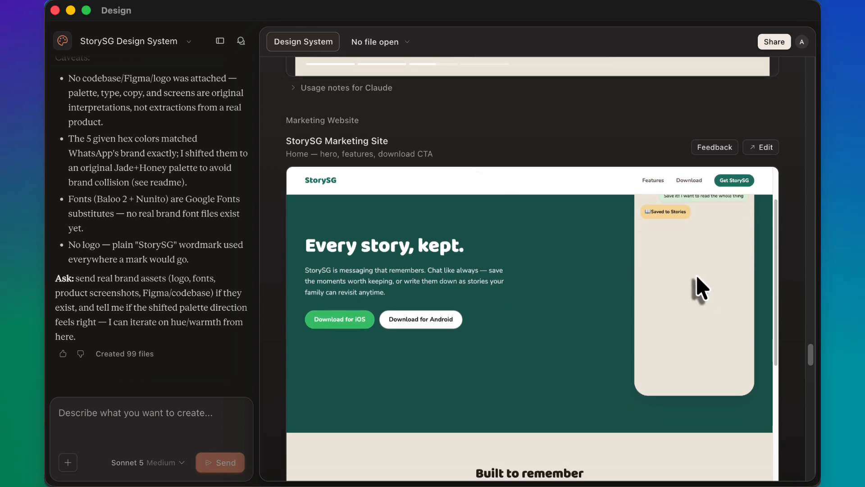
scroll(701, 288, down, 5)
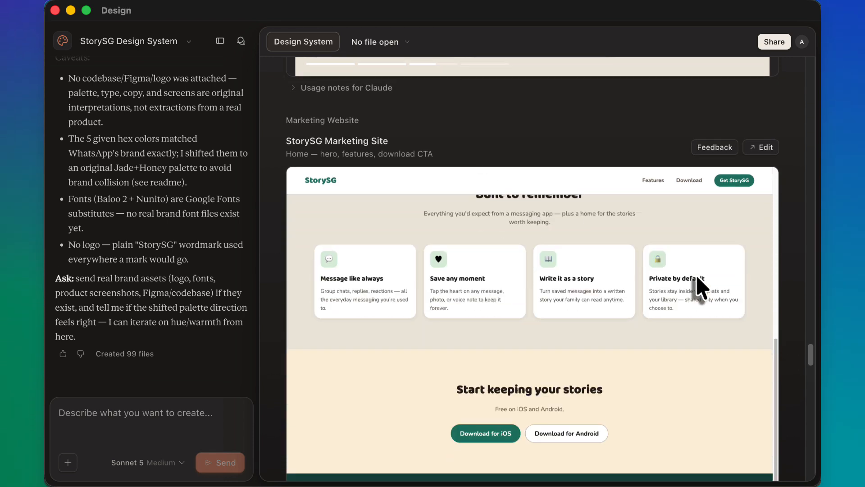
scroll(701, 288, down, 2)
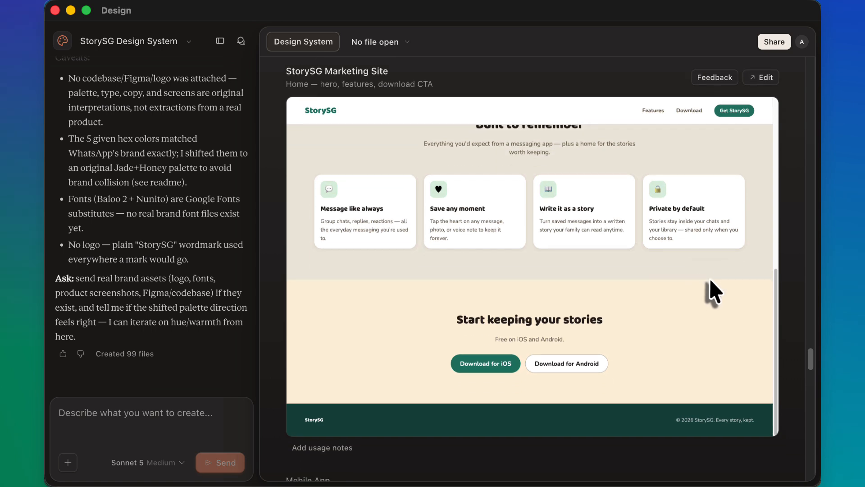
Step: Examine the StorySG Mobile App preview's onboarding screen in the Mobile App section
scroll(793, 308, down, 6)
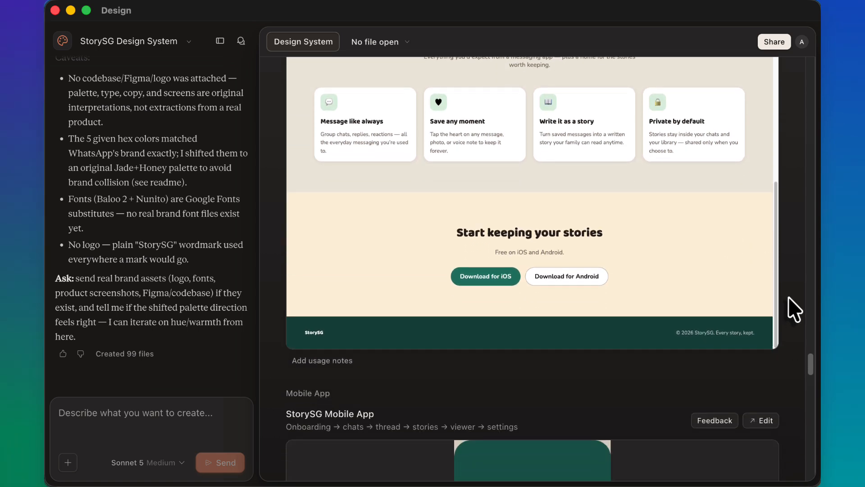
scroll(793, 308, down, 1)
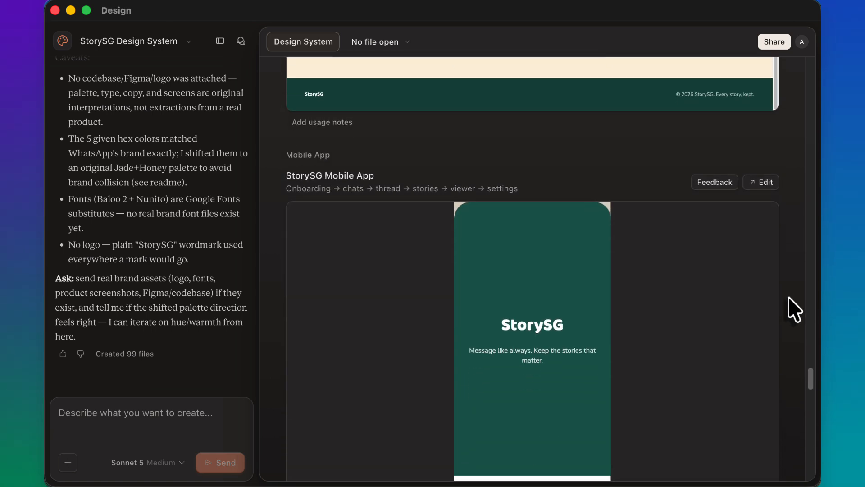
scroll(791, 309, down, 2)
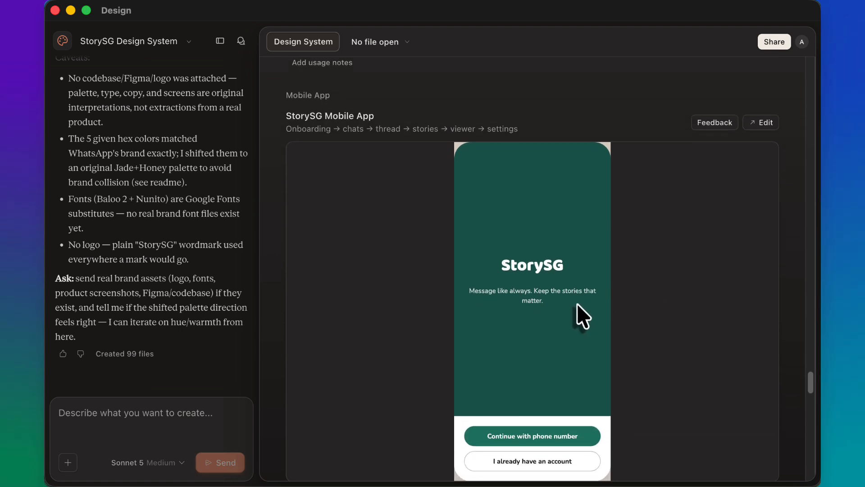
scroll(577, 304, down, 2)
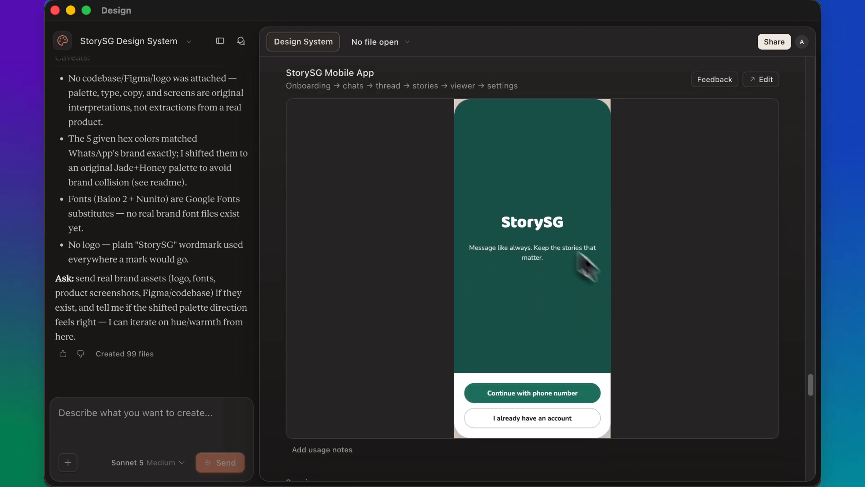
Step: Examine the Corner Radius, Shadows, Spacing In Use and Spacing Scale specimens, along with the Nunito body type
scroll(740, 303, down, 12)
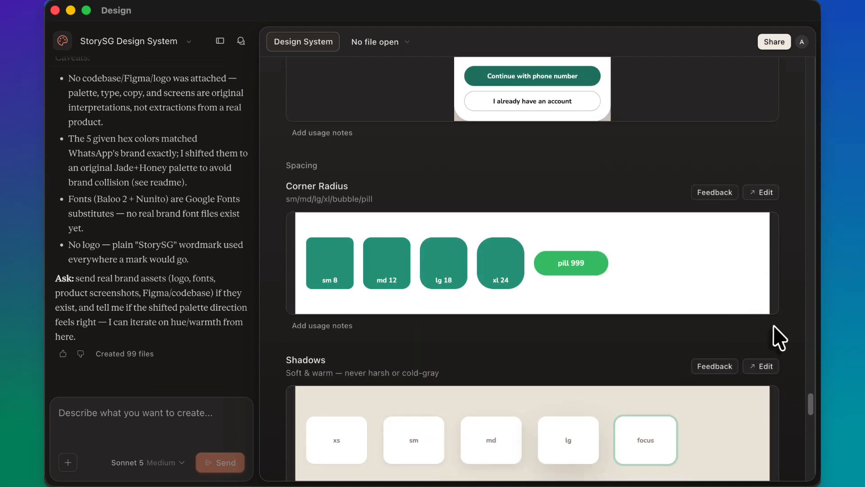
scroll(781, 338, down, 1)
scroll(775, 326, down, 9)
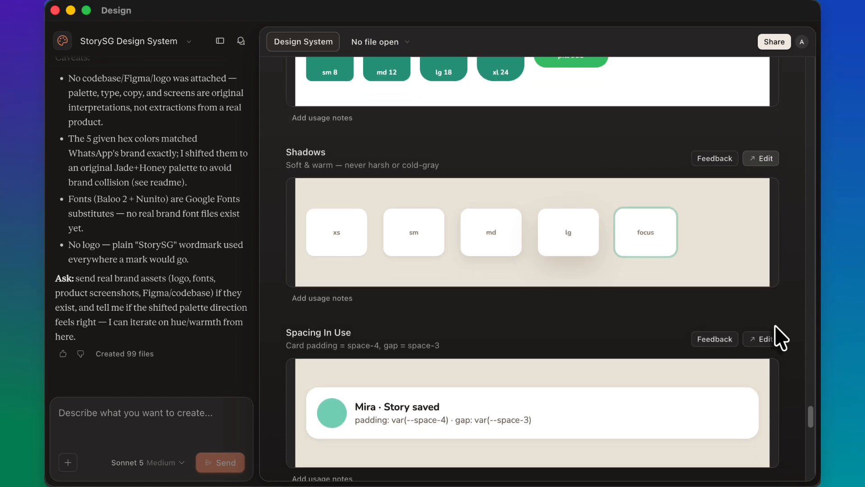
scroll(775, 325, down, 3)
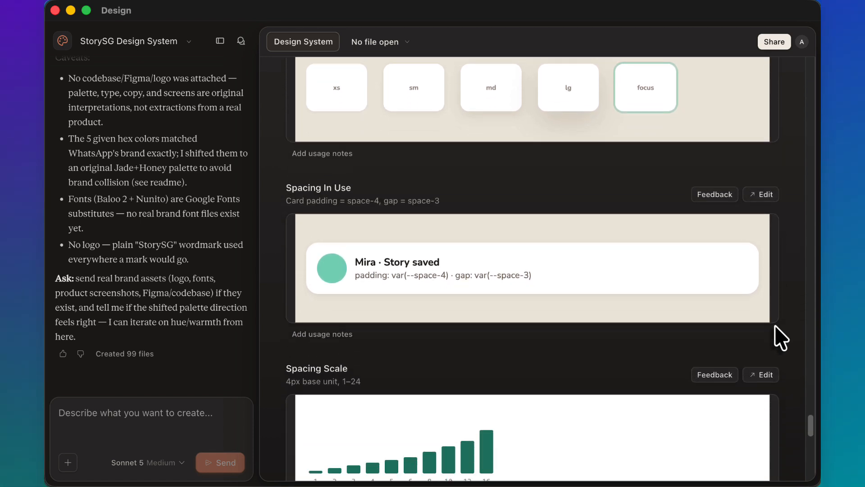
scroll(781, 335, down, 9)
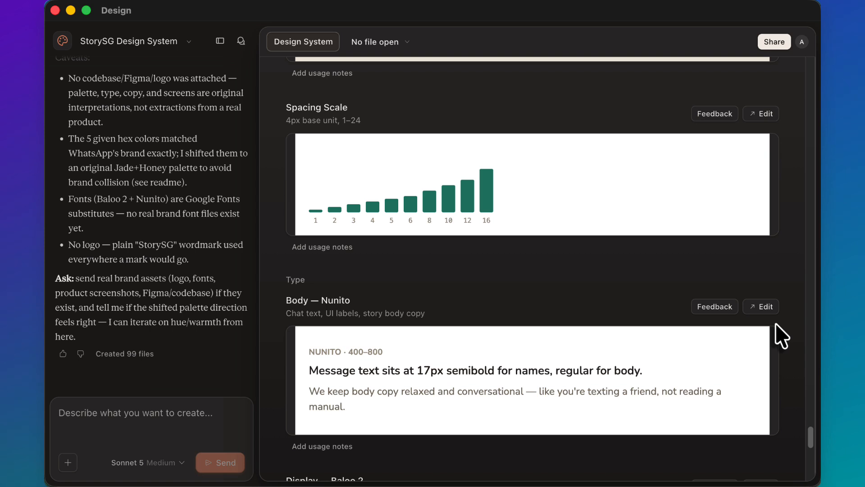
scroll(781, 336, down, 2)
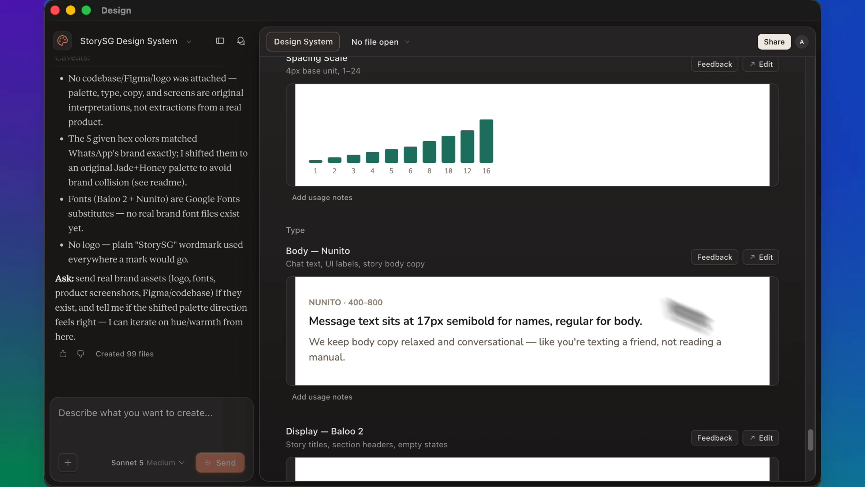
Step: Return to the Claude Design home page and open StorySG Design System from the list of design systems
click(60, 40)
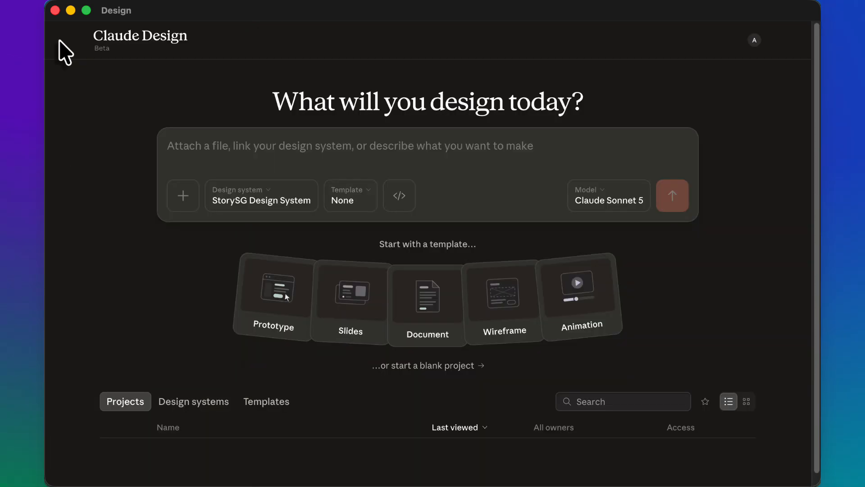
scroll(247, 247, down, 3)
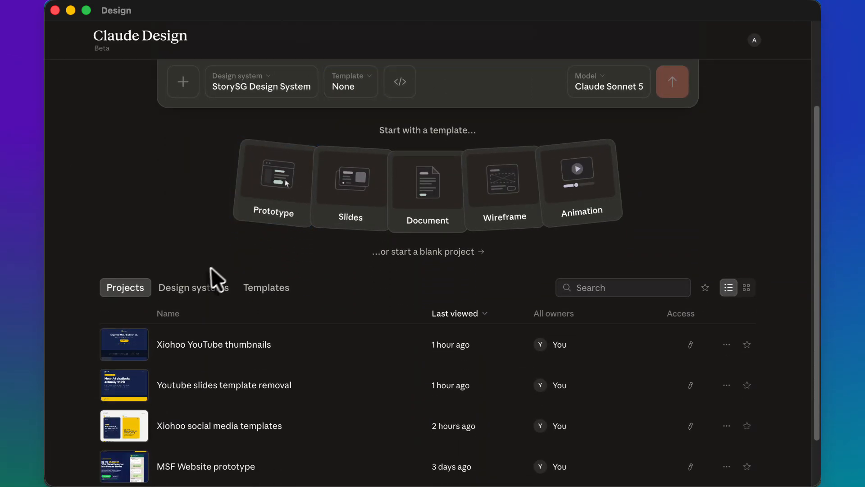
click(189, 290)
scroll(194, 280, down, 1)
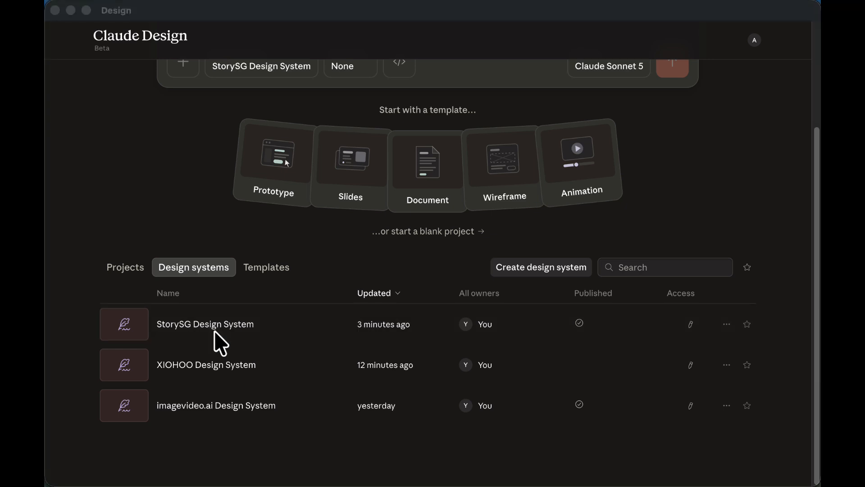
click(214, 324)
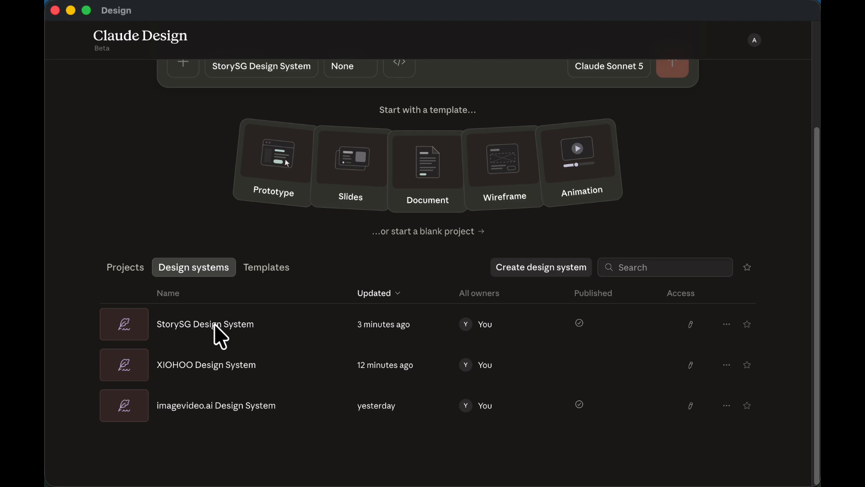
click(214, 323)
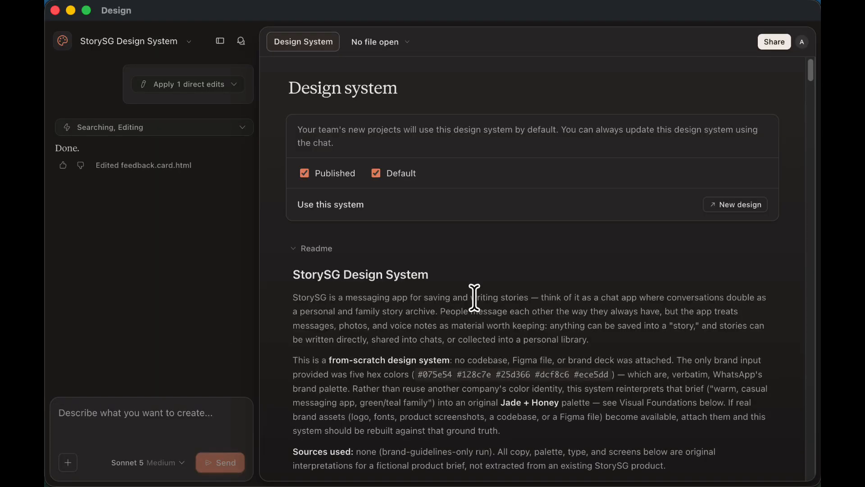
Step: Review the reopened design system past its readme and colors, and check the edited Feedback specimen with Toast, Tooltip and Dialog
scroll(473, 298, down, 10)
scroll(487, 293, down, 15)
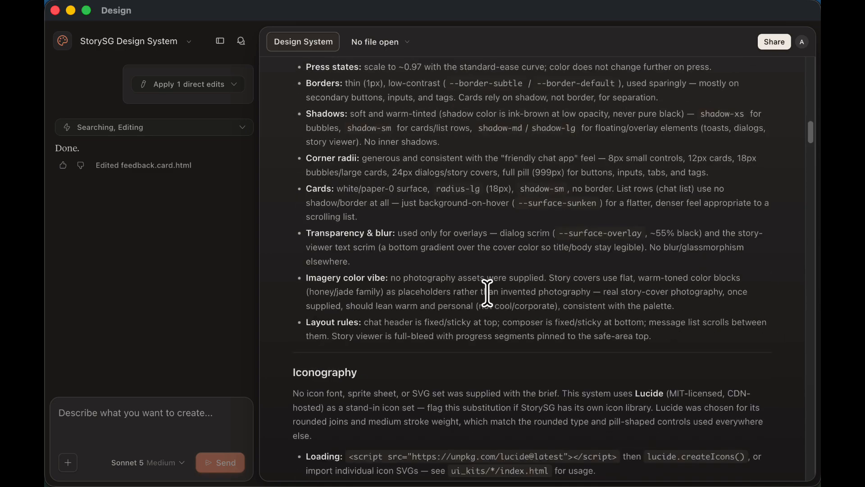
scroll(487, 293, down, 10)
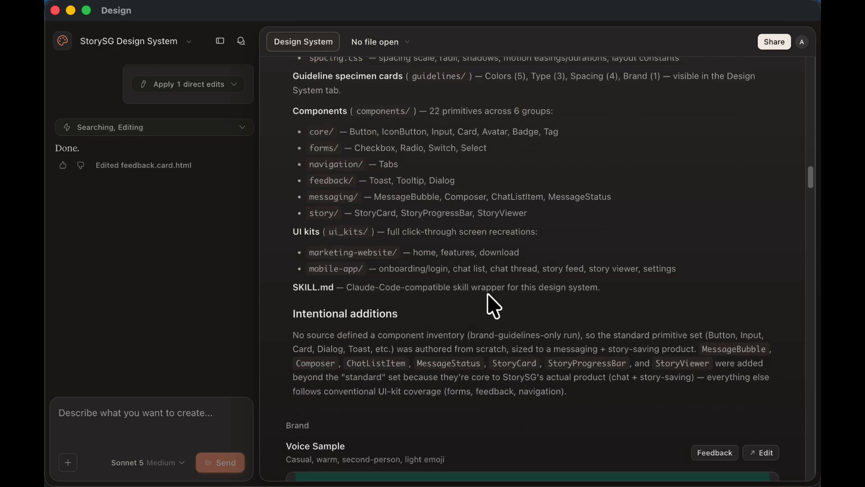
scroll(488, 293, down, 15)
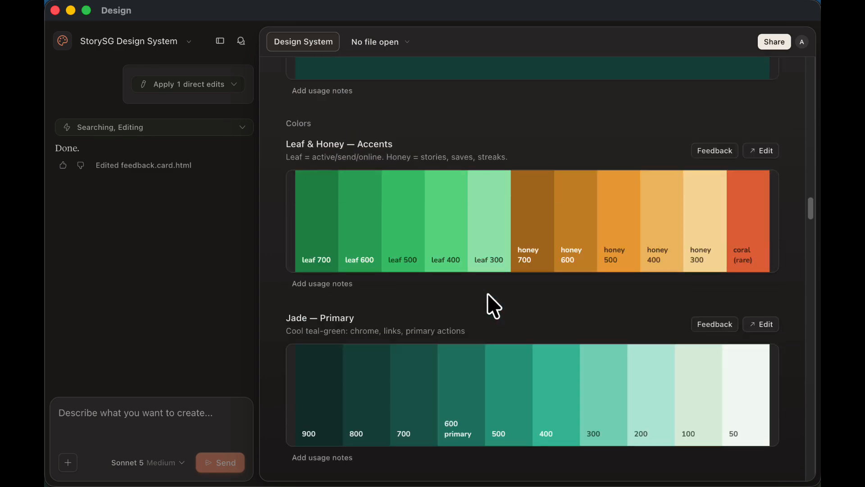
scroll(488, 294, down, 15)
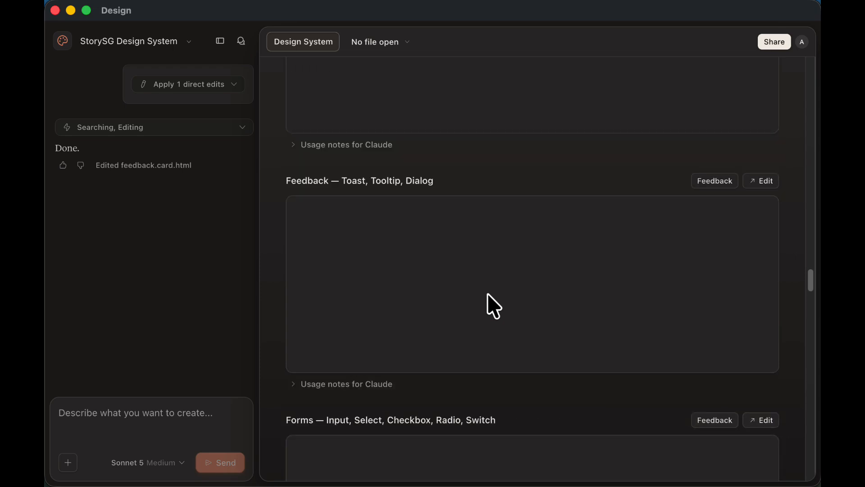
scroll(488, 293, down, 15)
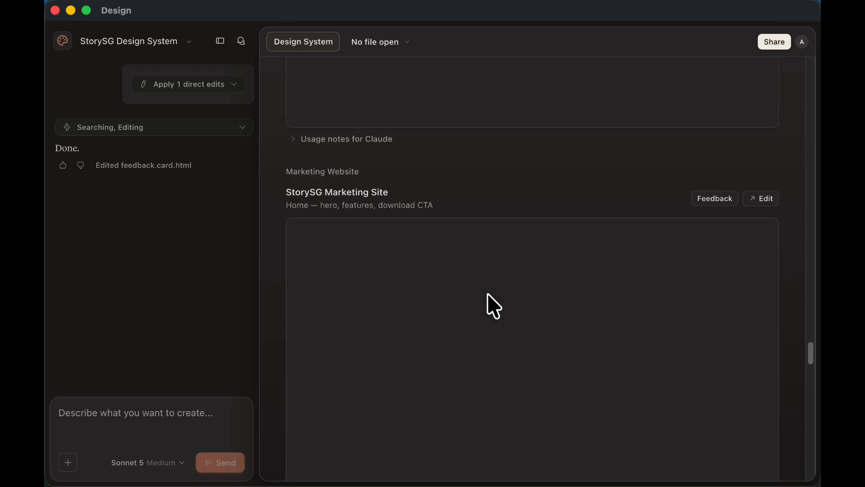
scroll(487, 294, up, 10)
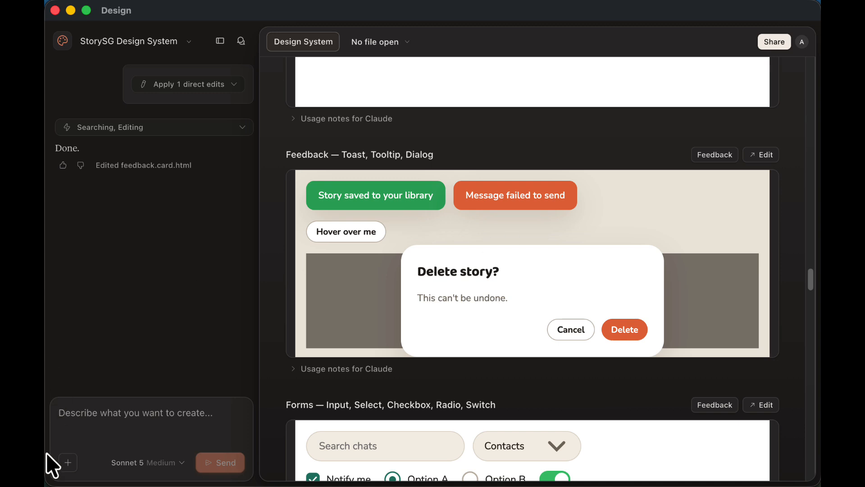
Step: Ask Claude to "Create a Problem → Solution carousel template that I can use for creating marketing carousel content"
text(Create a Problem → Solution carousel template that I can use for creating marketing carousel content)
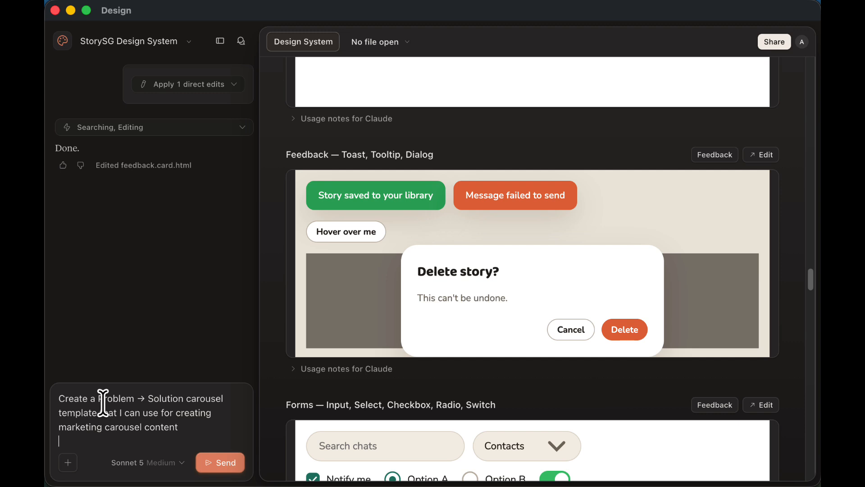
key(BackSpace)
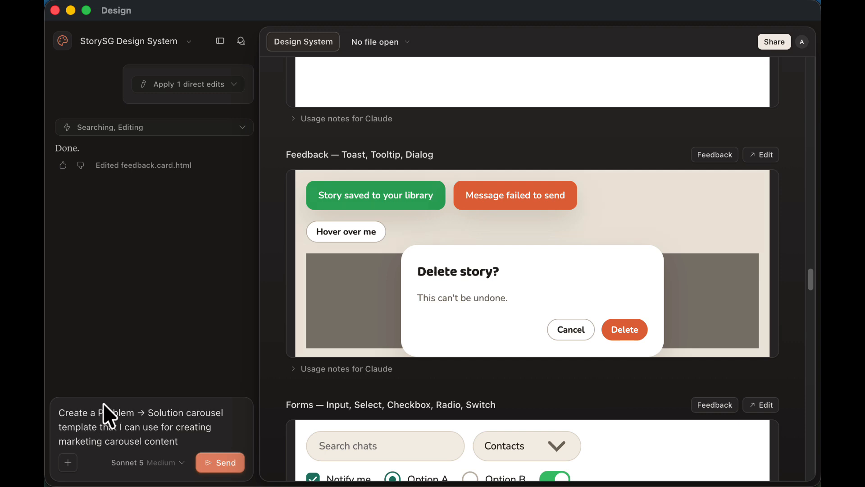
click(220, 462)
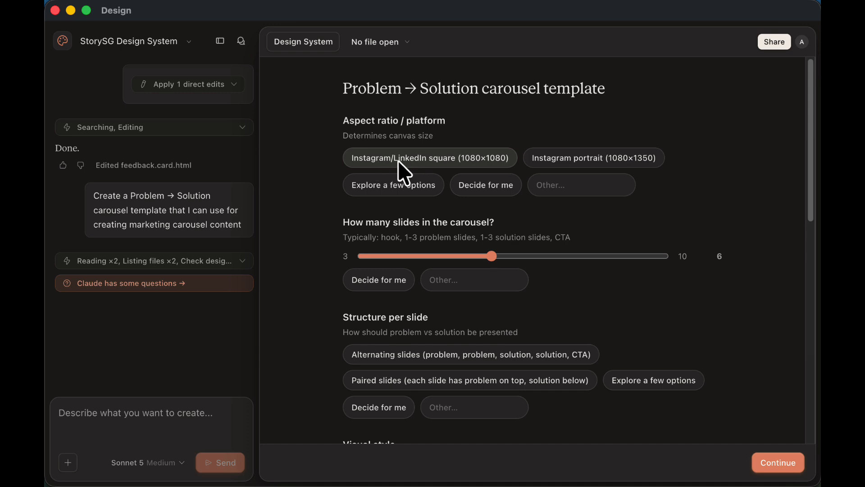
Step: Choose the Instagram/LinkedIn square (1080×1080) format and set the carousel to 10 slides
click(426, 159)
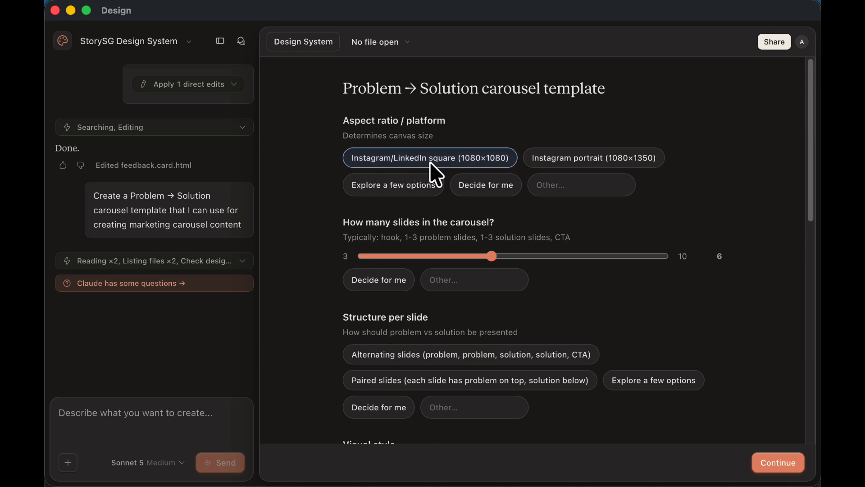
scroll(426, 161, down, 1)
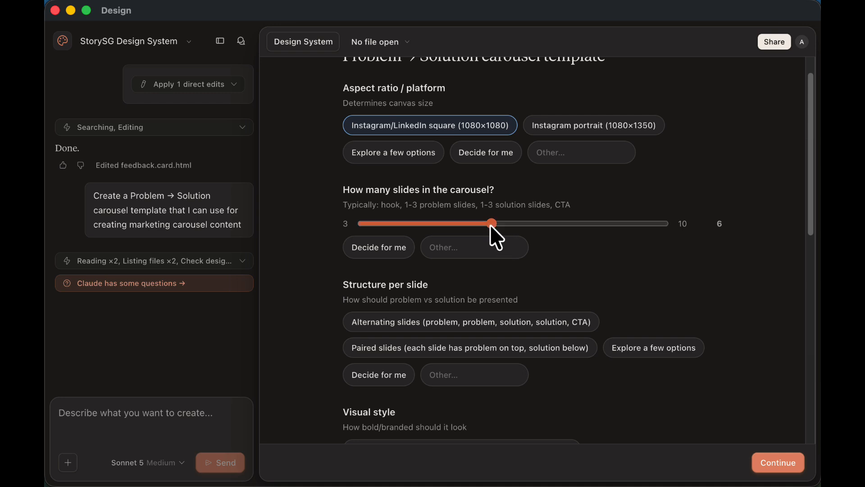
drag(490, 224, 685, 231)
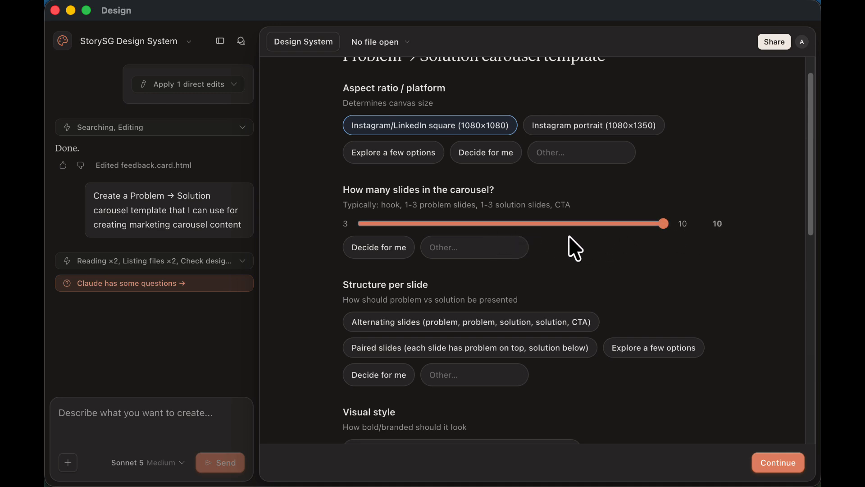
Step: Choose alternating slides (problem, problem, solution, solution, CTA) as the structure and flat jade/honey color blocks as the visual style
scroll(576, 245, down, 2)
scroll(575, 235, down, 2)
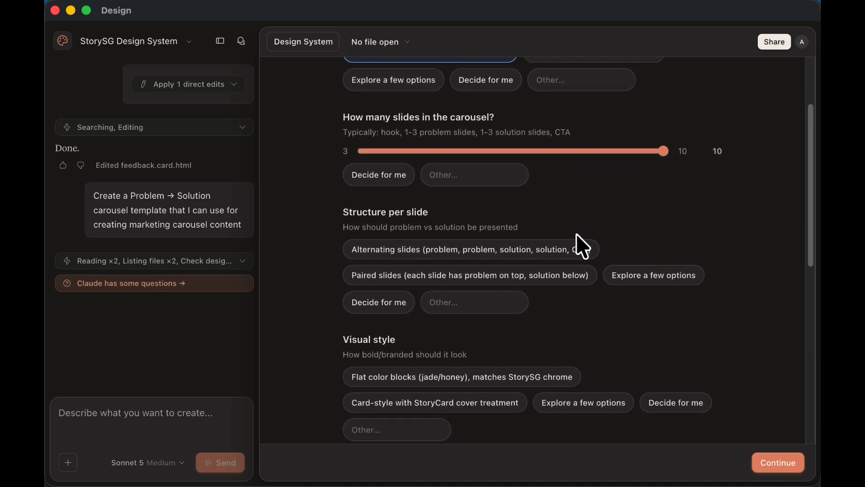
scroll(601, 214, down, 1)
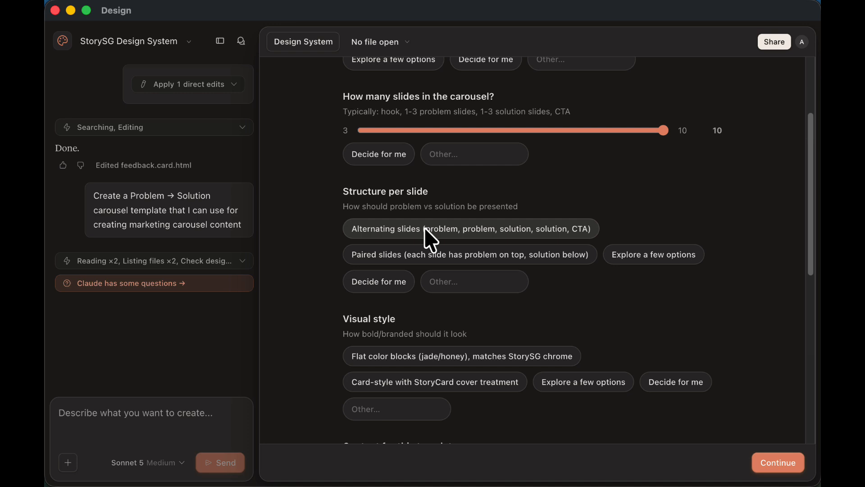
click(440, 229)
scroll(443, 239, down, 2)
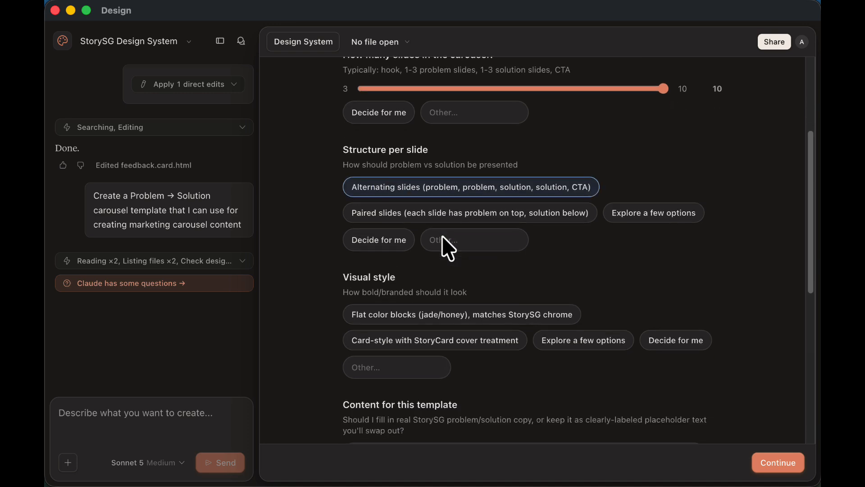
scroll(443, 248, down, 2)
scroll(496, 229, down, 2)
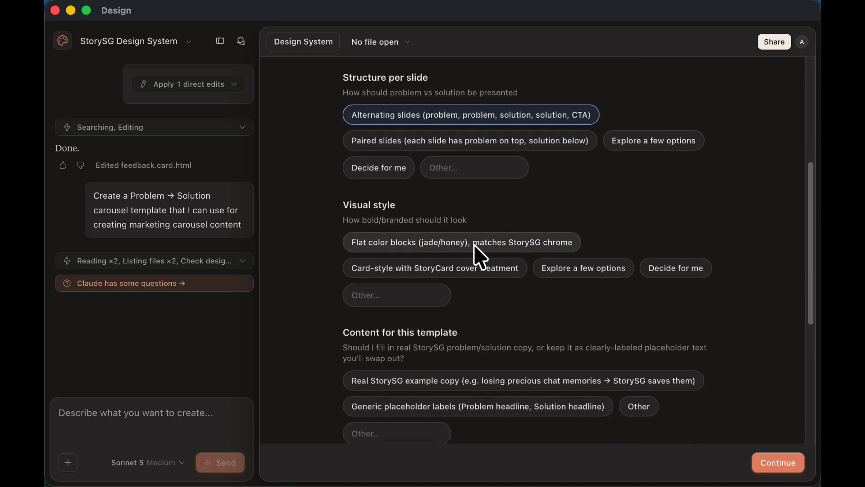
click(460, 241)
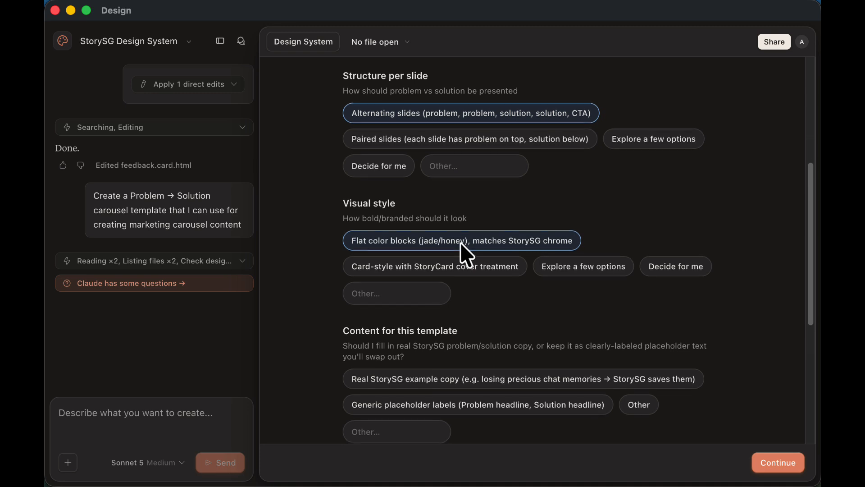
Step: Choose real StorySG example copy for the template content and include a closing CTA slide with an app store / download prompt
scroll(495, 257, down, 1)
scroll(507, 261, down, 4)
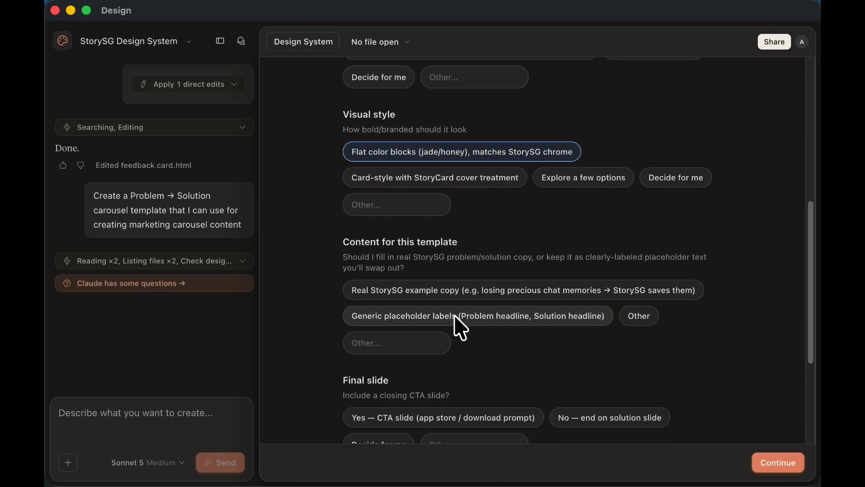
scroll(471, 316, down, 1)
scroll(479, 316, down, 2)
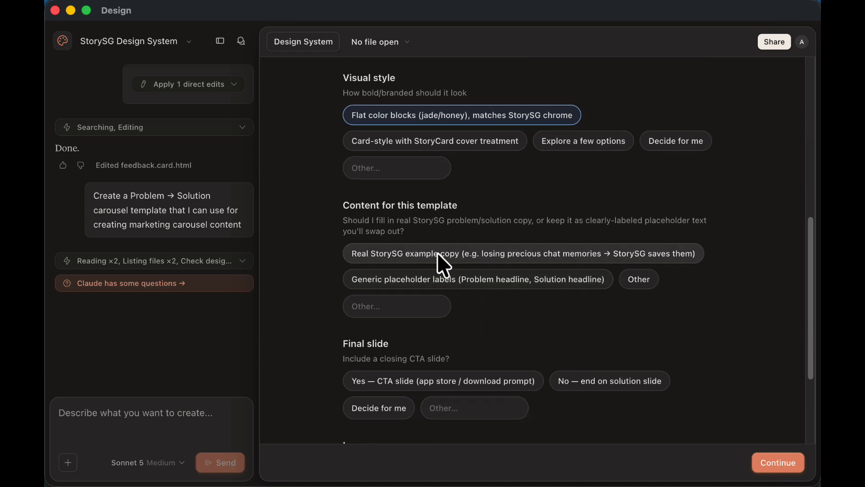
click(486, 253)
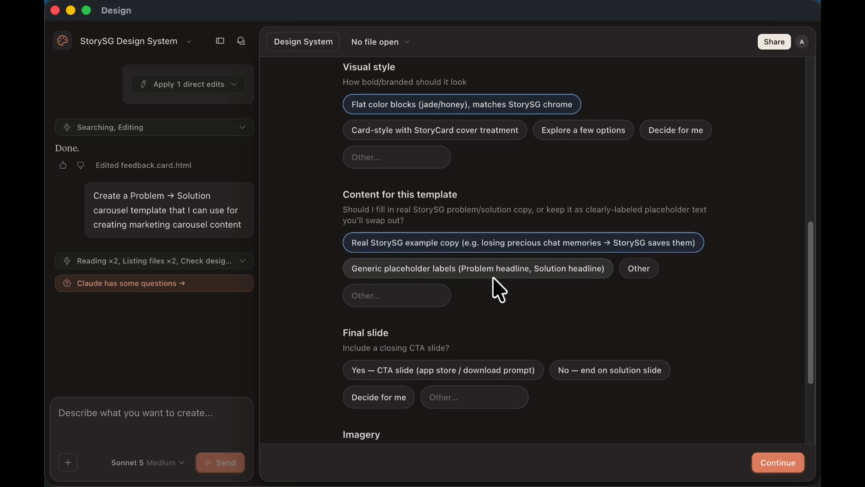
scroll(493, 275, down, 4)
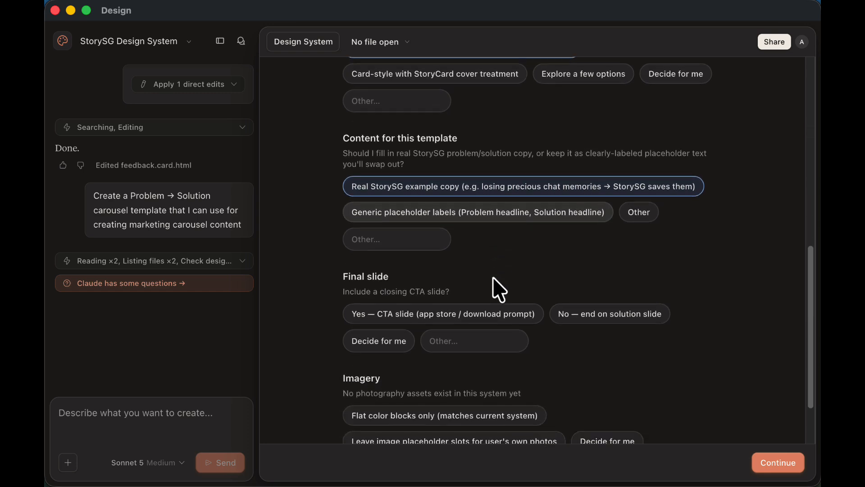
click(405, 311)
Step: Choose to leave image placeholder slots for the user's own photos and submit the questionnaire answers
scroll(405, 295, down, 4)
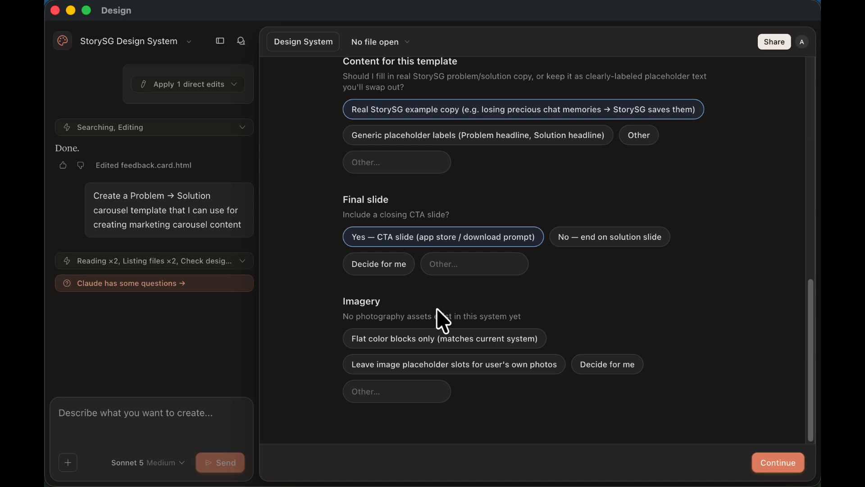
click(463, 362)
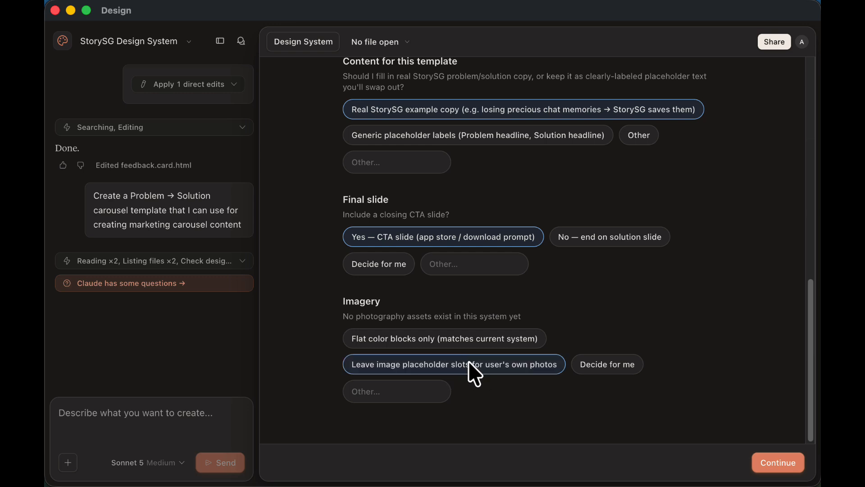
click(782, 466)
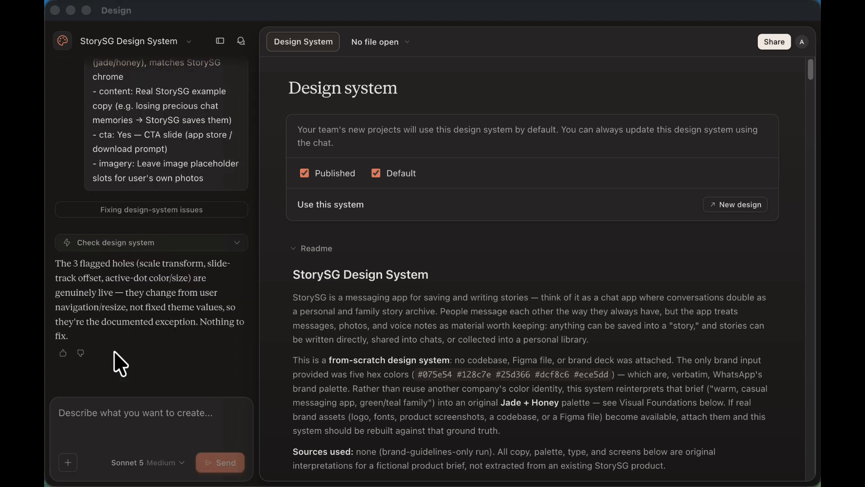
Step: Find the Problem → Solution carousel among the design system's templates and open it for editing
scroll(608, 301, down, 13)
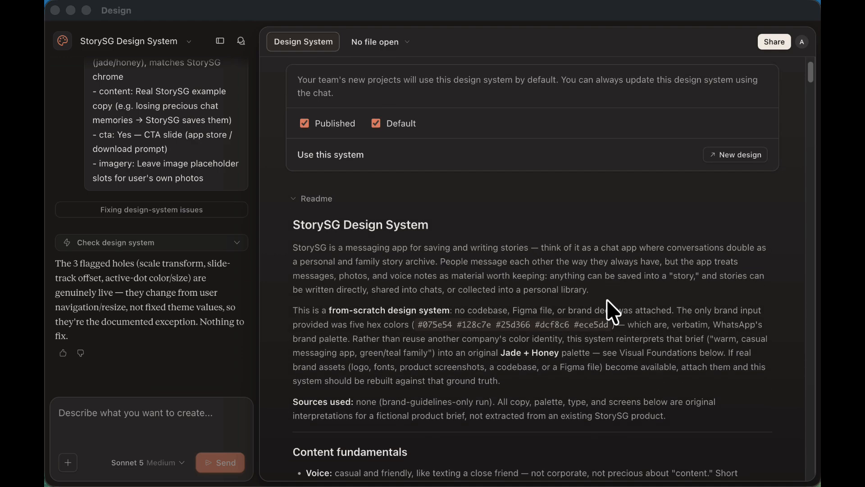
scroll(615, 311, down, 15)
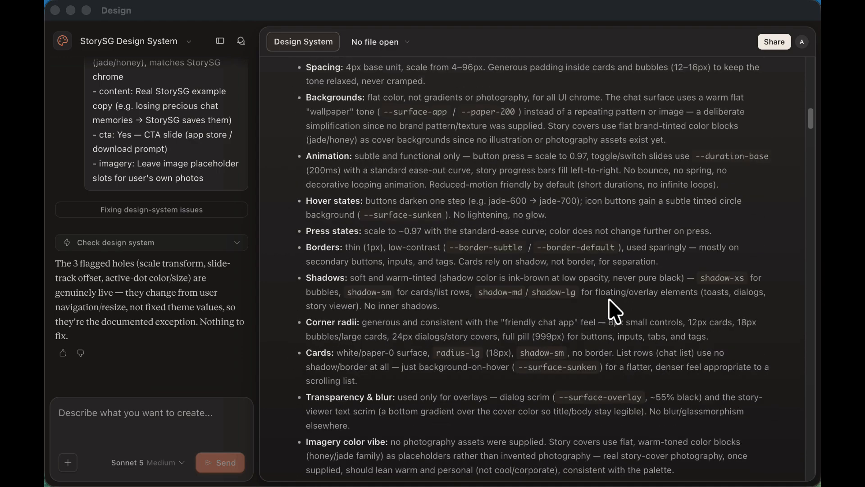
scroll(615, 311, down, 10)
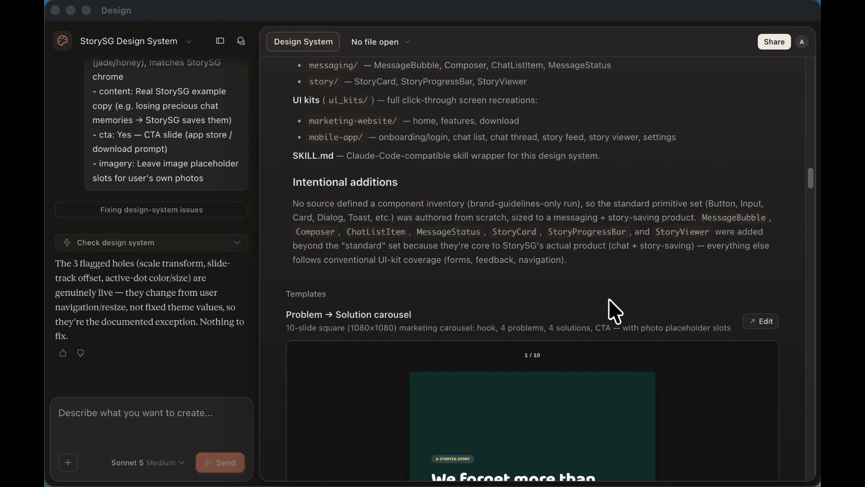
scroll(615, 311, down, 2)
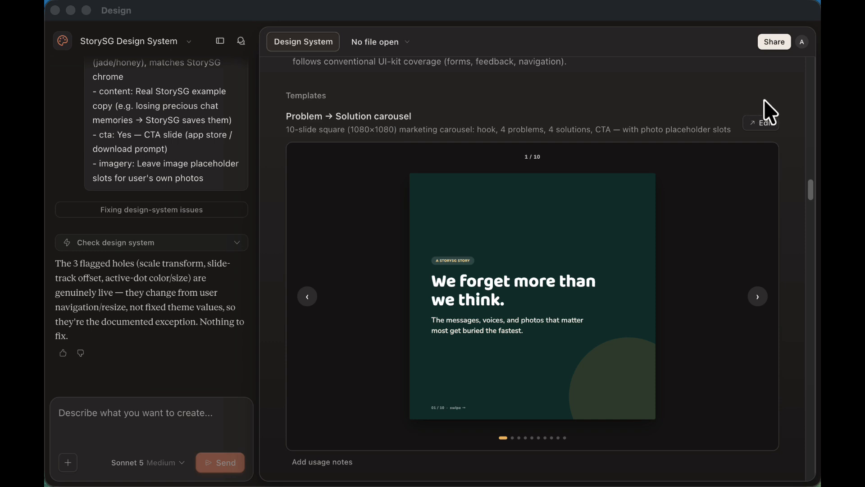
click(765, 125)
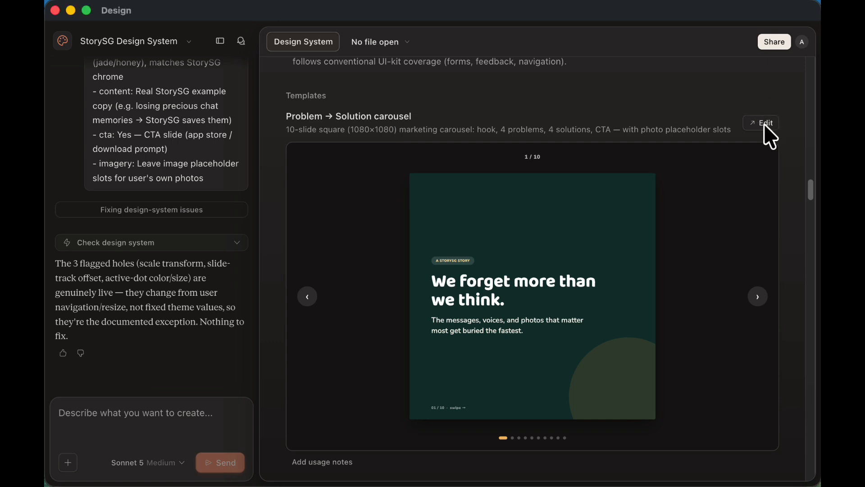
click(764, 124)
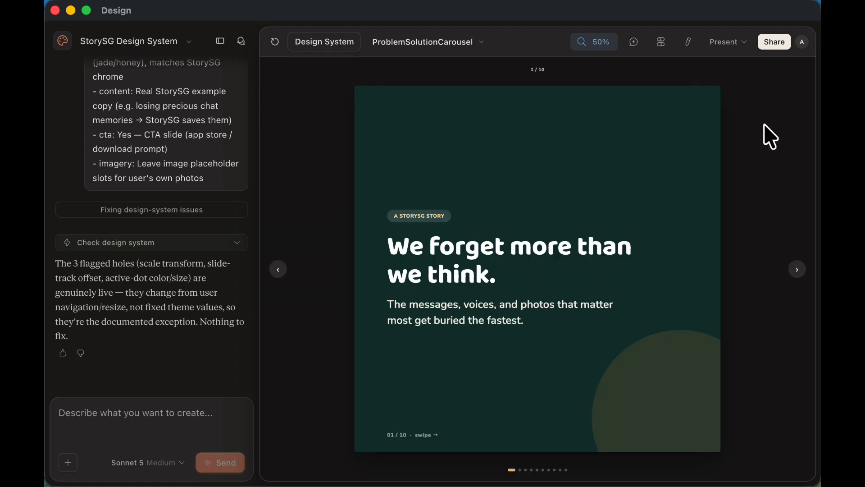
Step: Look through the carousel's first five slides and return to the opening slide
click(800, 276)
click(801, 276)
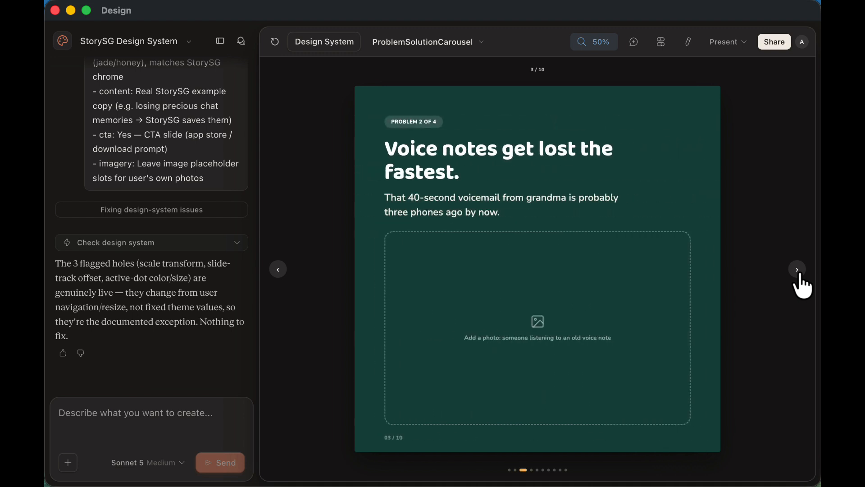
click(800, 274)
click(800, 274)
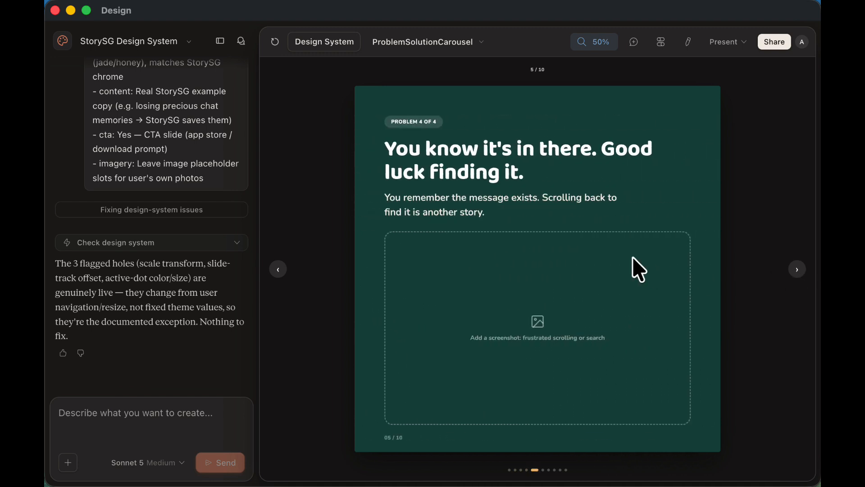
click(279, 271)
click(279, 270)
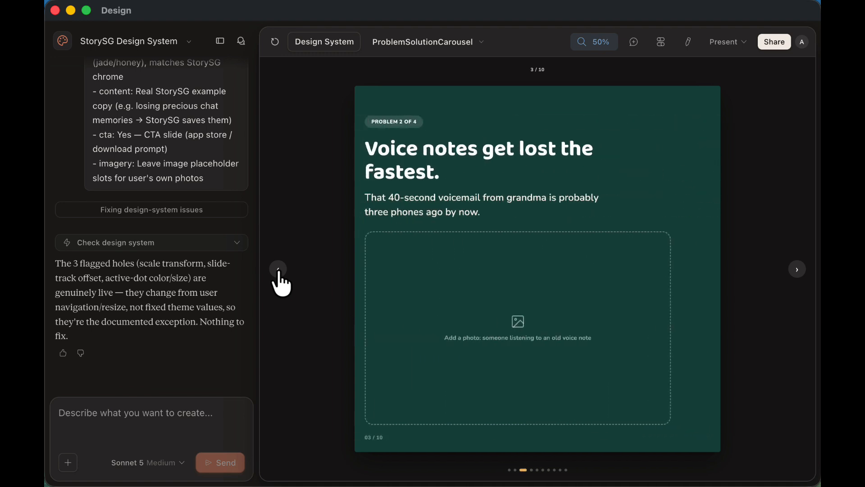
click(279, 270)
click(278, 270)
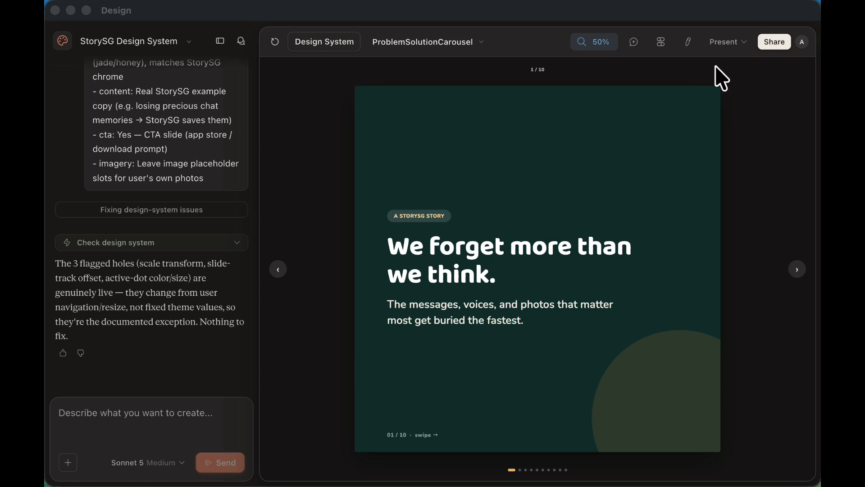
Step: Turn on editing for the carousel and capitalize "Forget" in the opening slide's headline, staying on slide 1
click(689, 43)
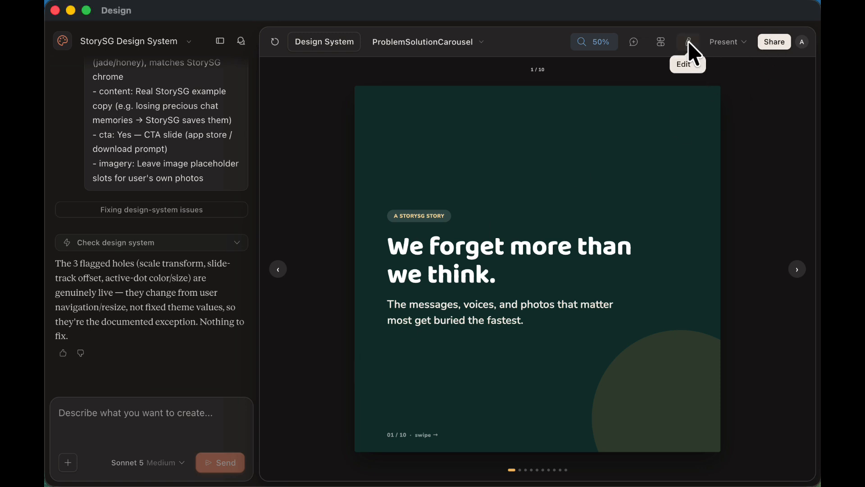
click(689, 43)
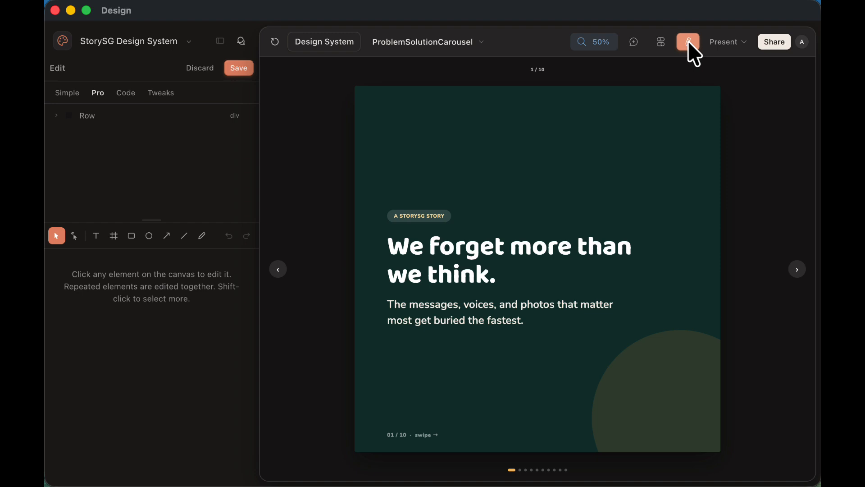
click(460, 255)
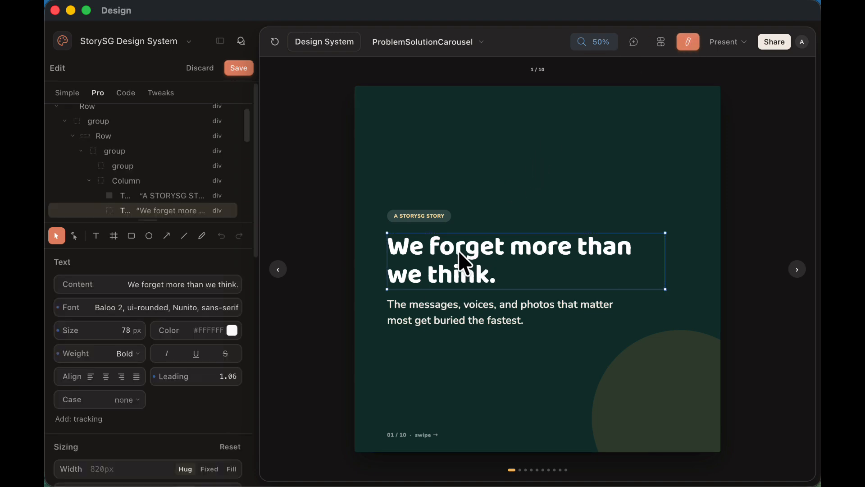
double_click(450, 251)
click(441, 249)
key(BackSpace)
text(F)
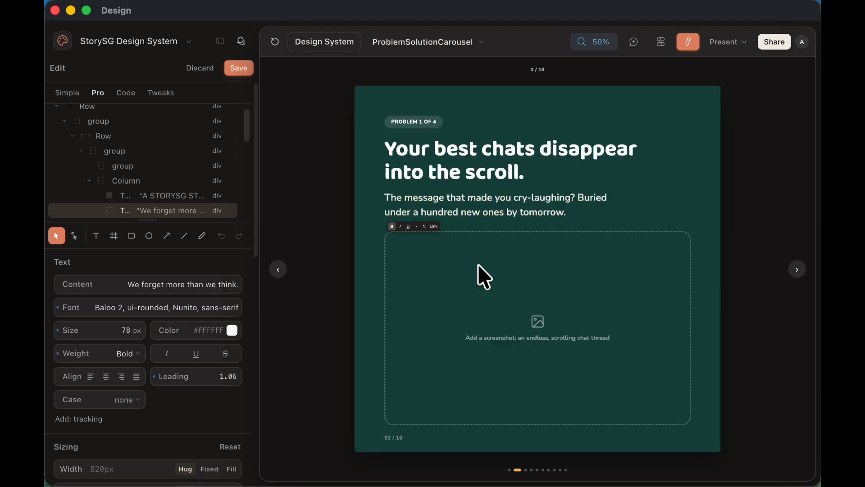
key(Right)
key(Right)
key(Left)
key(Left)
key(Left)
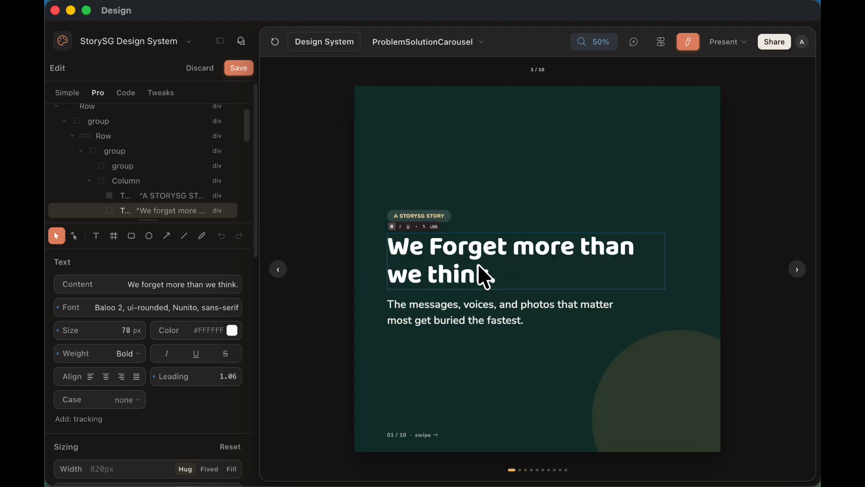
Step: Capitalize "More" in the opening slide's headline
click(535, 249)
key(BackSpace)
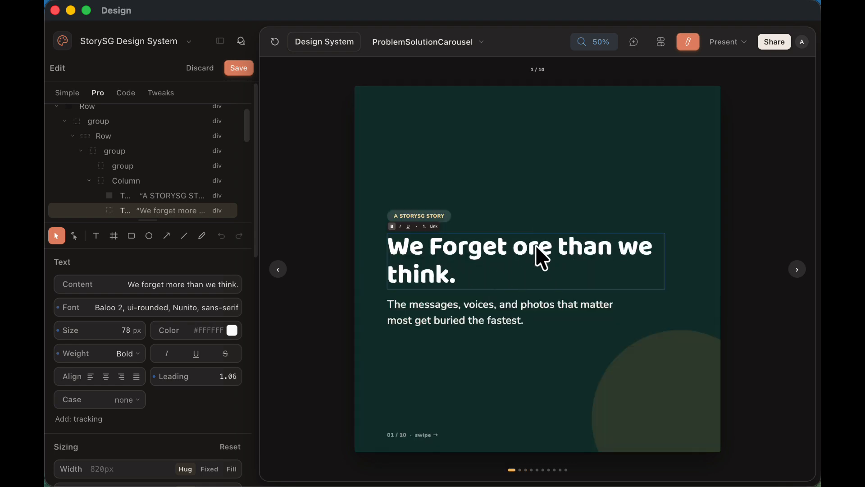
text(M)
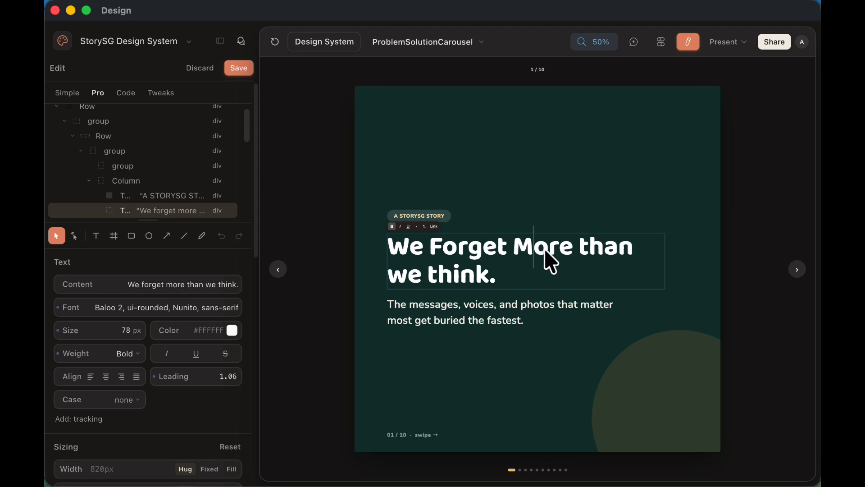
Step: Capitalize "Than", "We" and "Think" in the opening slide's headline and save the edits
click(591, 250)
key(BackSpace)
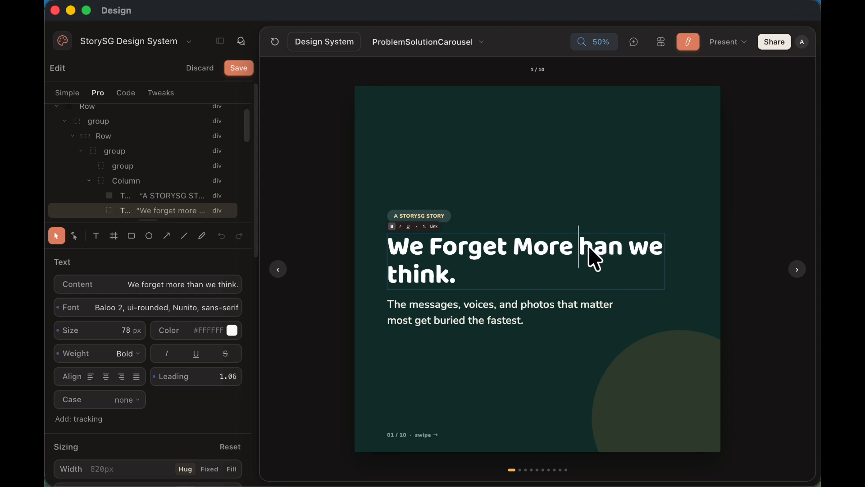
text(T)
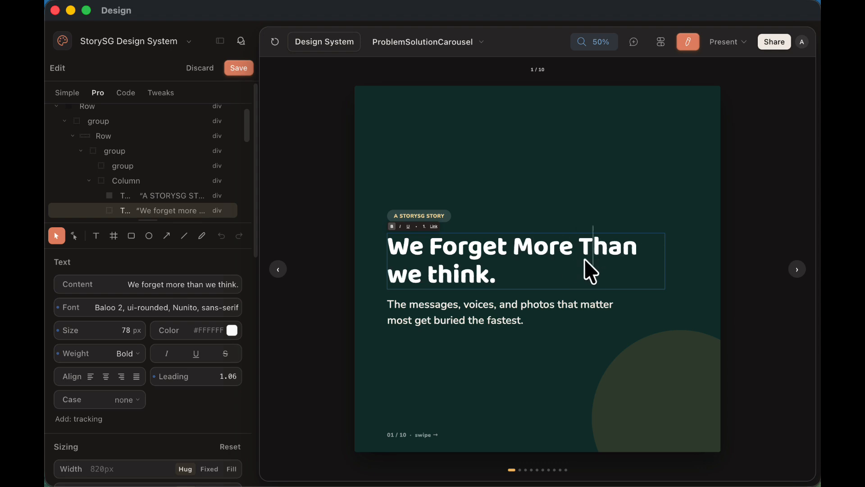
click(405, 279)
key(BackSpace)
text(W)
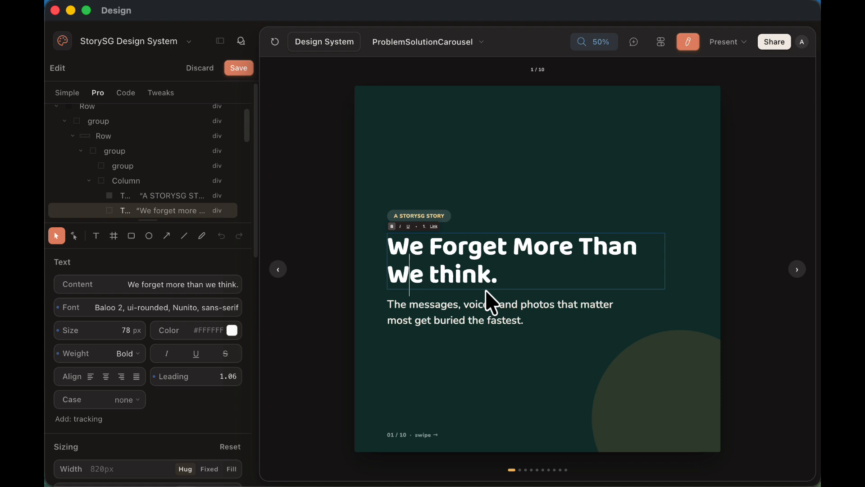
click(443, 277)
key(BackSpace)
text(T)
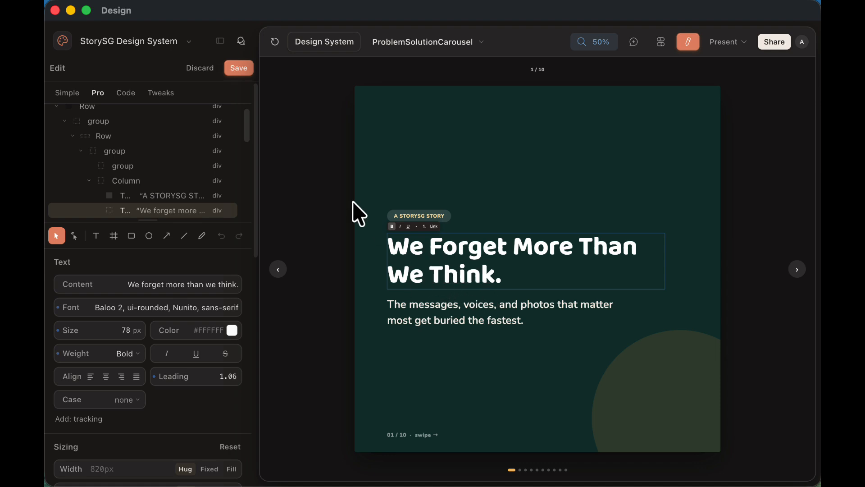
key(Escape)
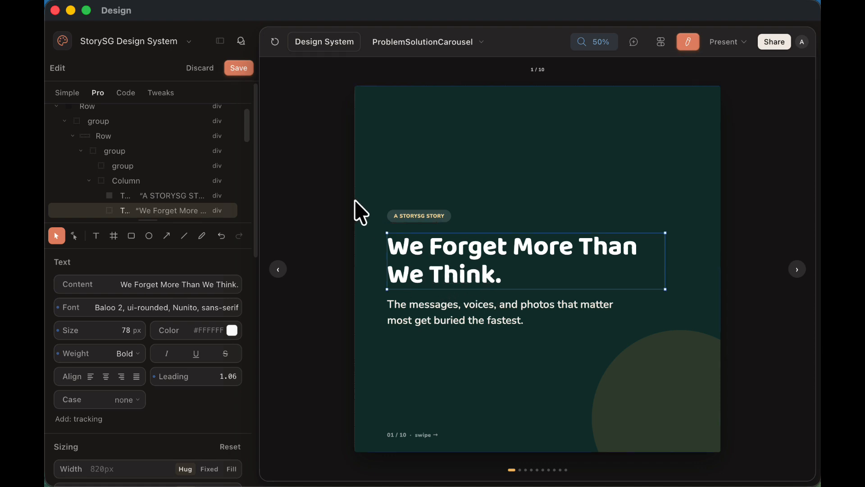
click(685, 42)
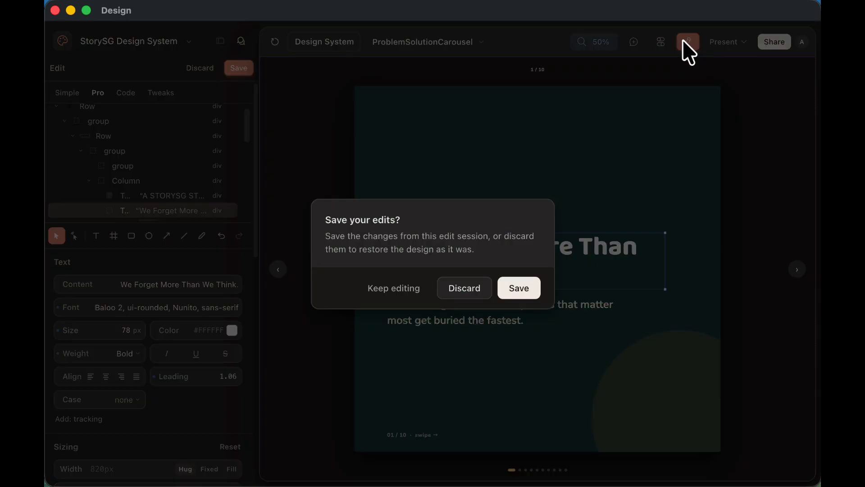
click(527, 301)
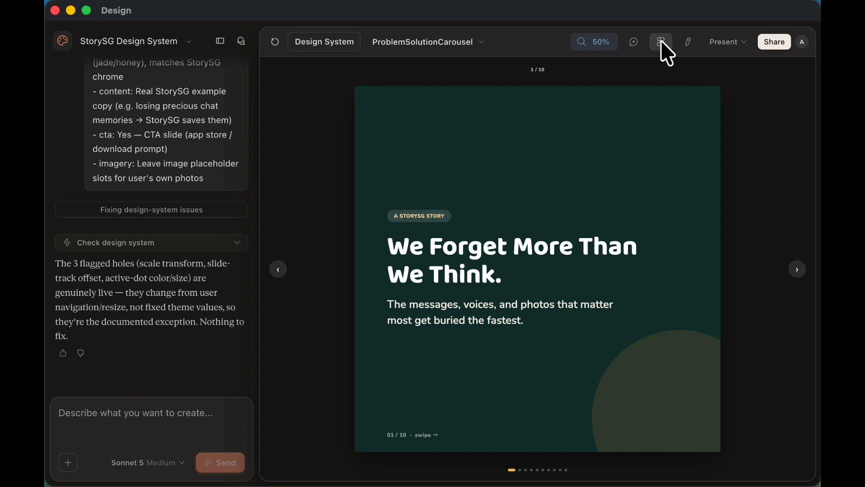
Step: Circle the opening slide's headline with a comment drawing and send it with the note "Increase the font size by 2"
click(689, 42)
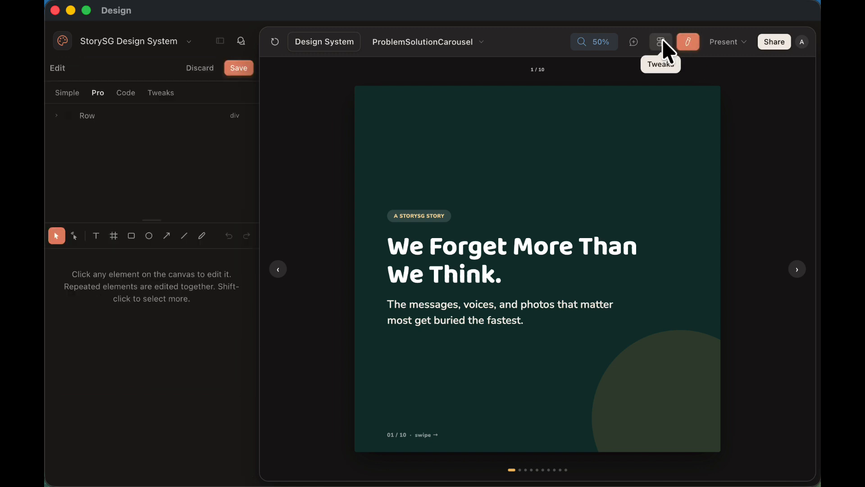
click(632, 42)
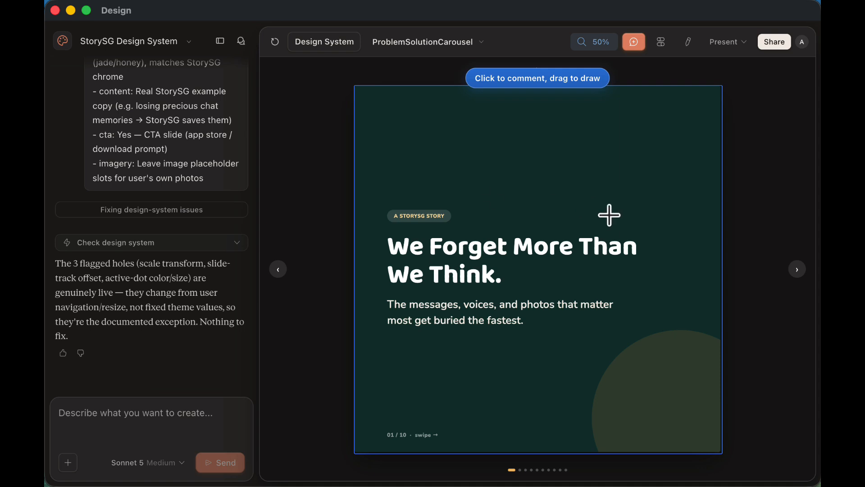
mouse_move(647, 231)
mouse_down()
mouse_move(416, 225)
mouse_move(383, 232)
mouse_move(373, 260)
mouse_move(459, 288)
mouse_move(520, 290)
mouse_move(667, 275)
mouse_move(644, 232)
mouse_up()
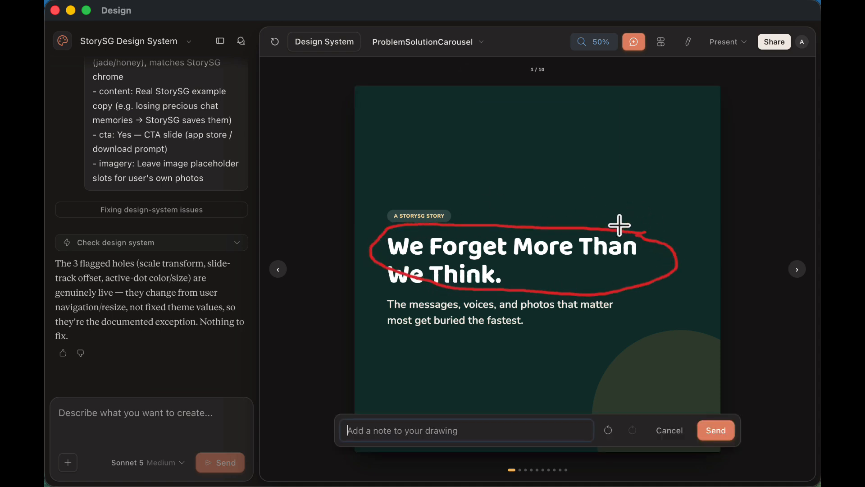
text(In)
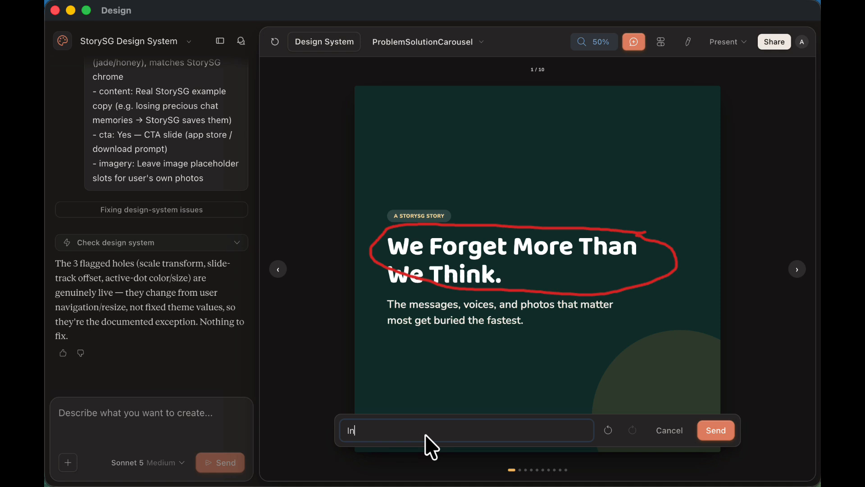
text(crease the font siz b)
key(BackSpace)
key(BackSpace)
text(e by 2)
click(715, 440)
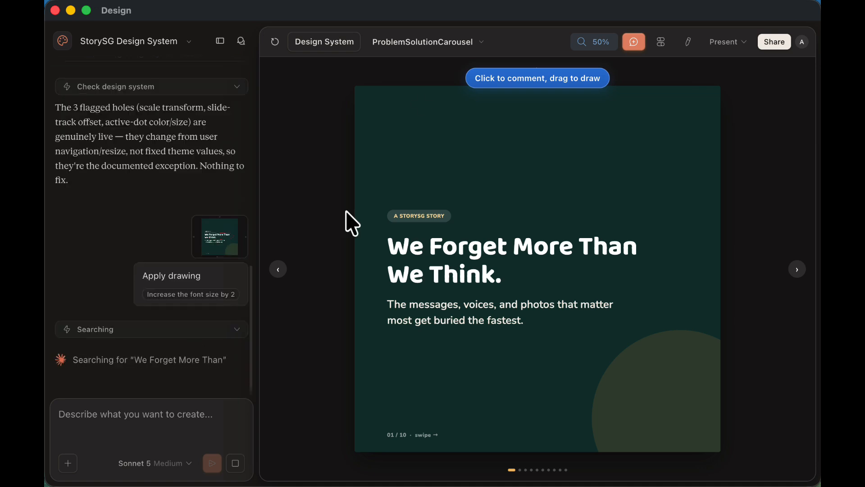
Step: Load the carousel's new version and leave comment mode without adding an annotation
click(442, 307)
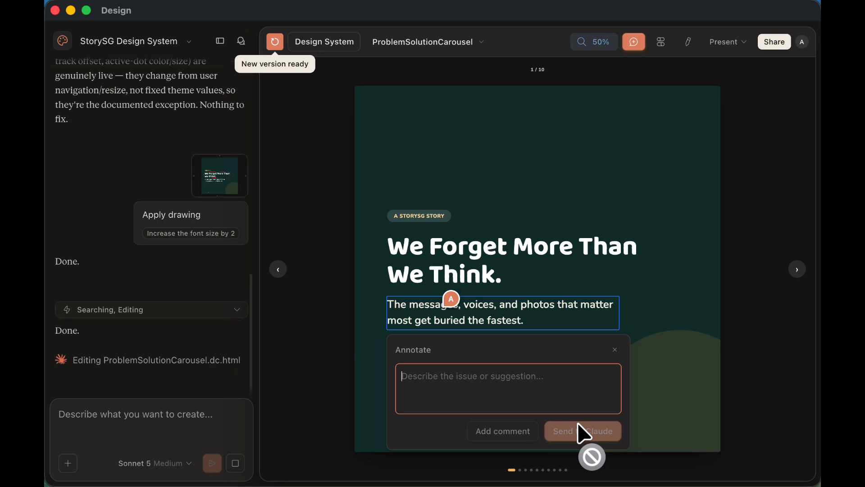
click(329, 225)
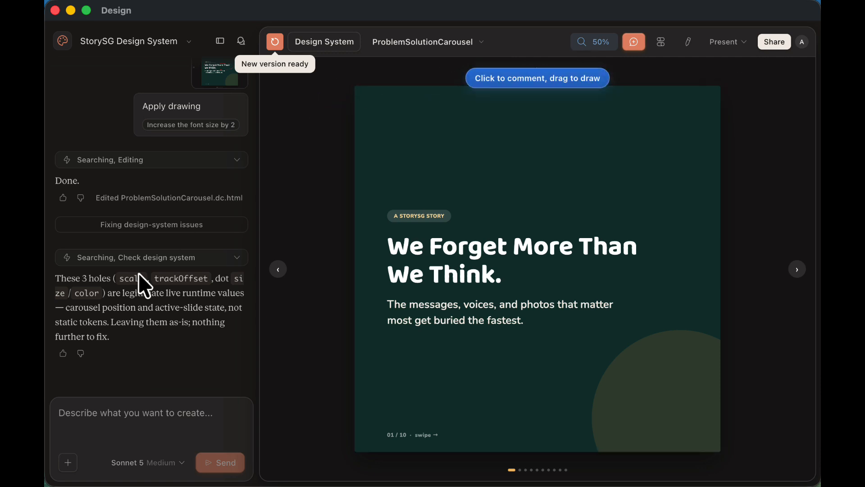
click(275, 43)
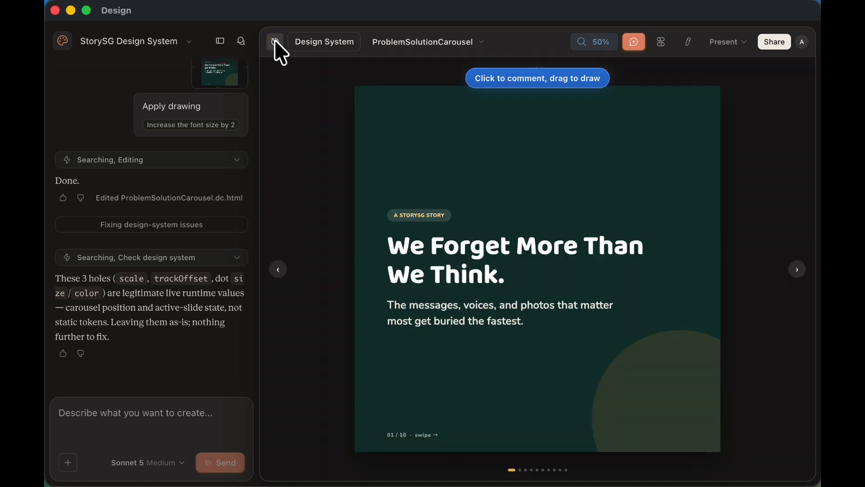
click(424, 263)
click(550, 192)
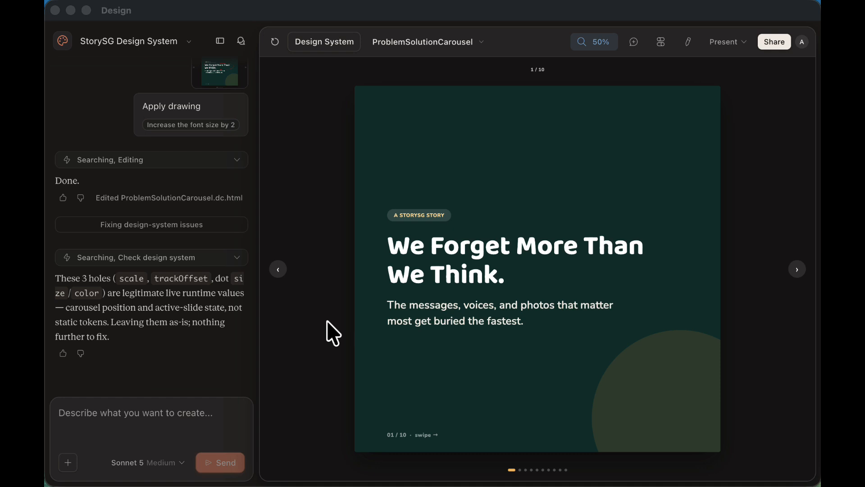
Step: Turn on editing for the carousel and set the opening headline's font size to 90 px
click(689, 42)
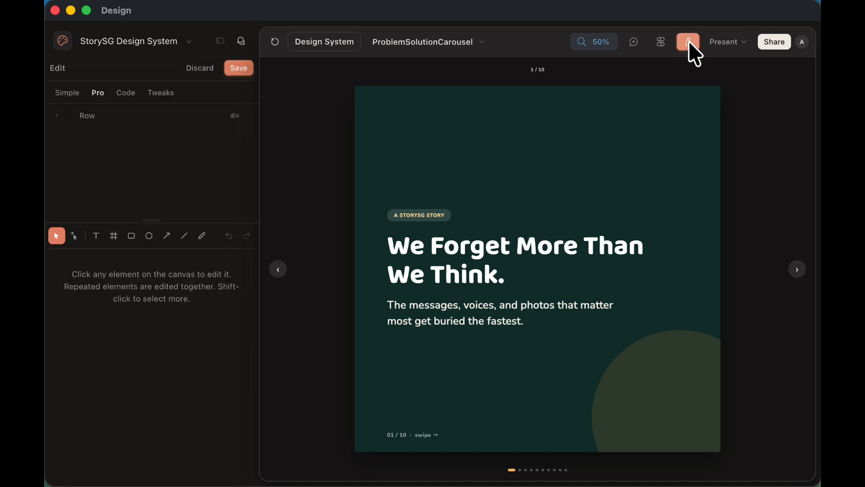
double_click(420, 250)
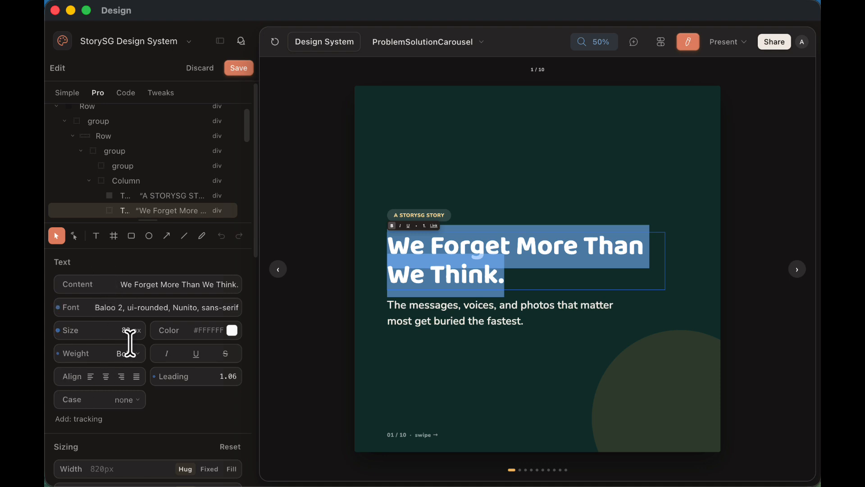
click(128, 330)
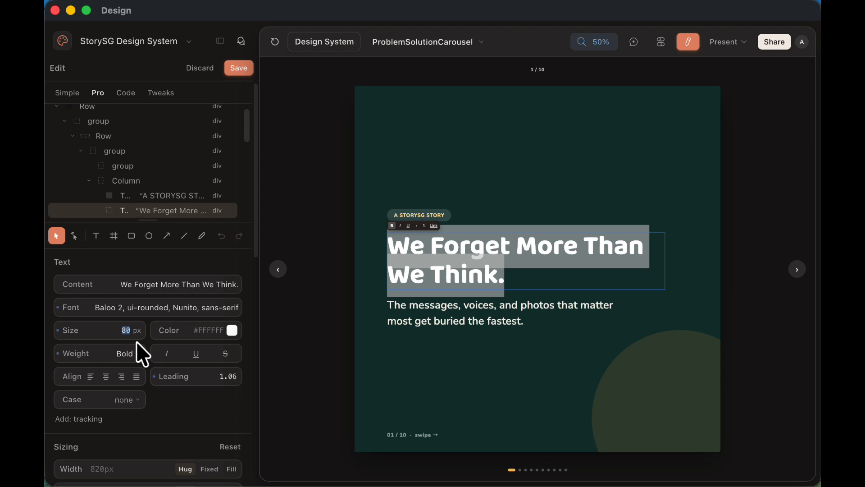
text(90)
click(465, 271)
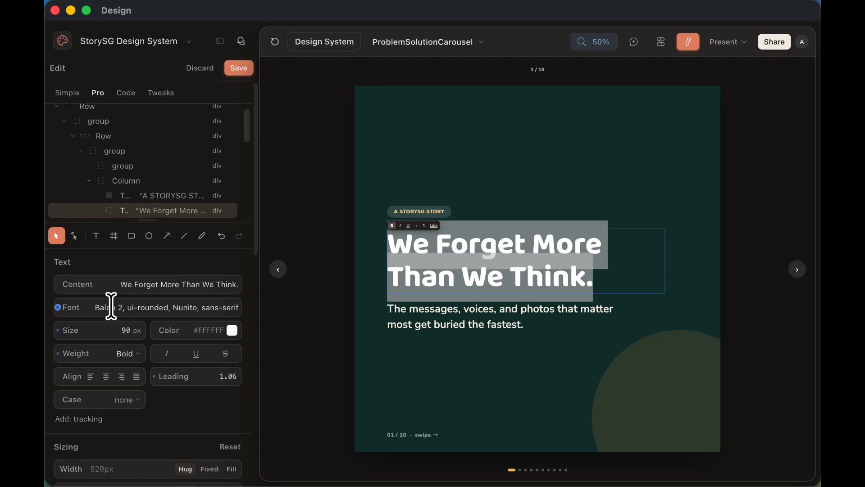
Step: Try red #CE0F0F and the paler tints #D3C3C3 and #EDE0E0 as the headline's text color
click(233, 329)
click(371, 347)
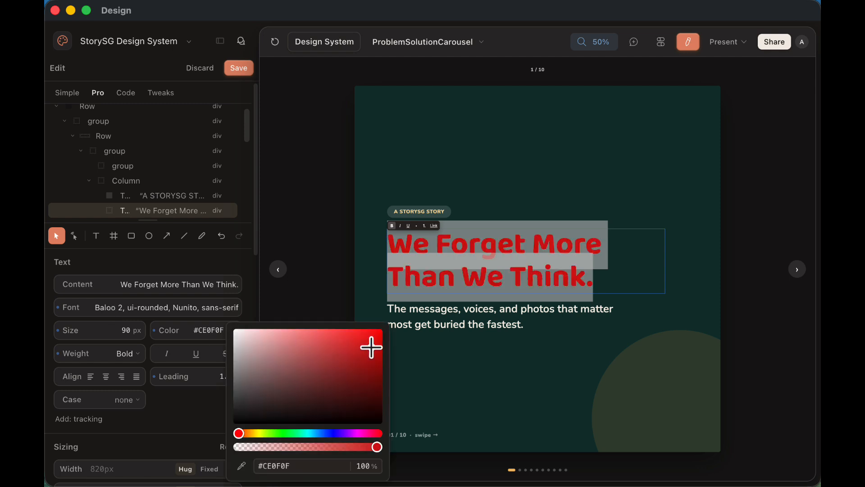
click(244, 345)
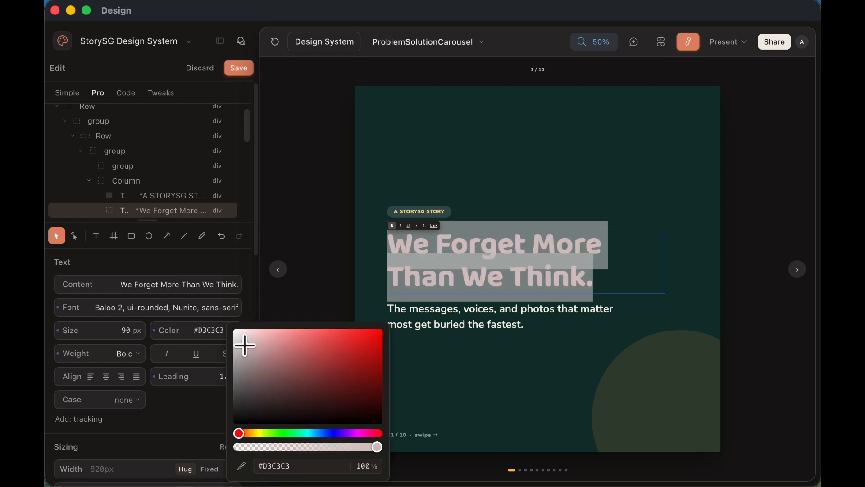
drag(254, 370, 242, 335)
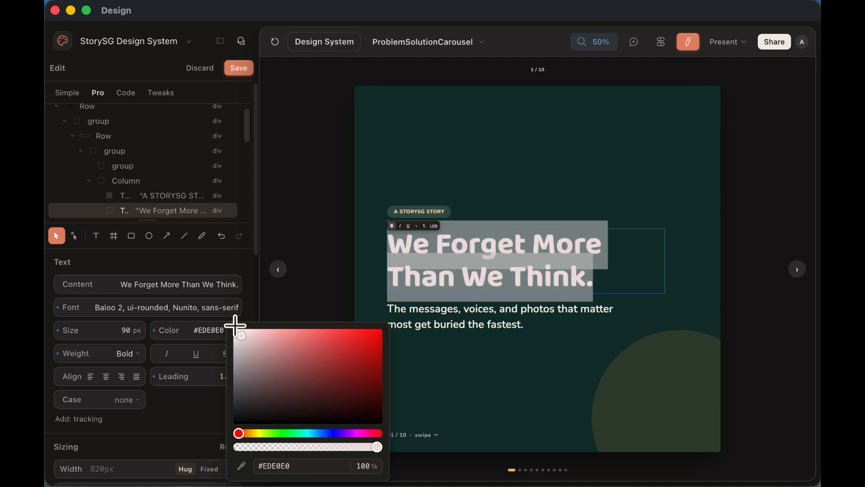
click(207, 260)
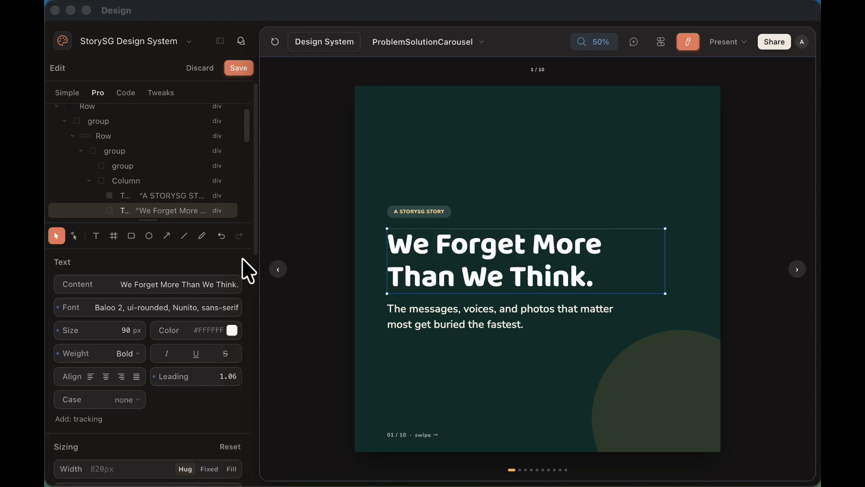
Step: Save the carousel edits and return to the home page's list of templates
click(239, 69)
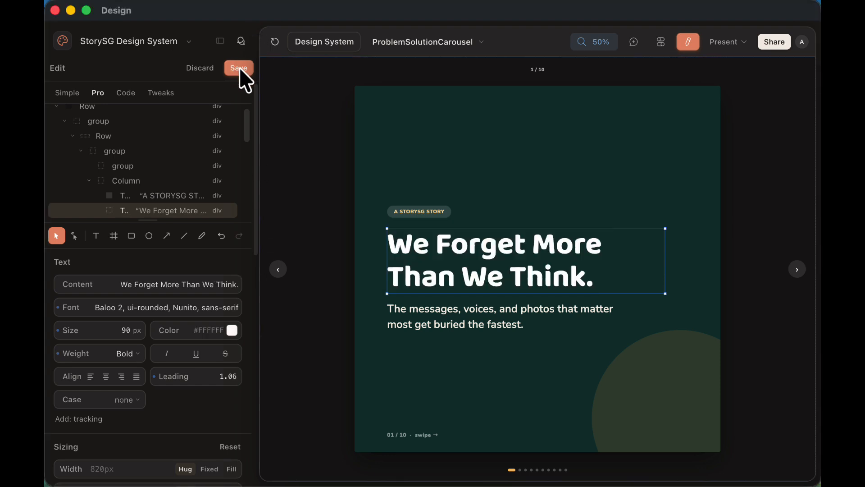
click(239, 68)
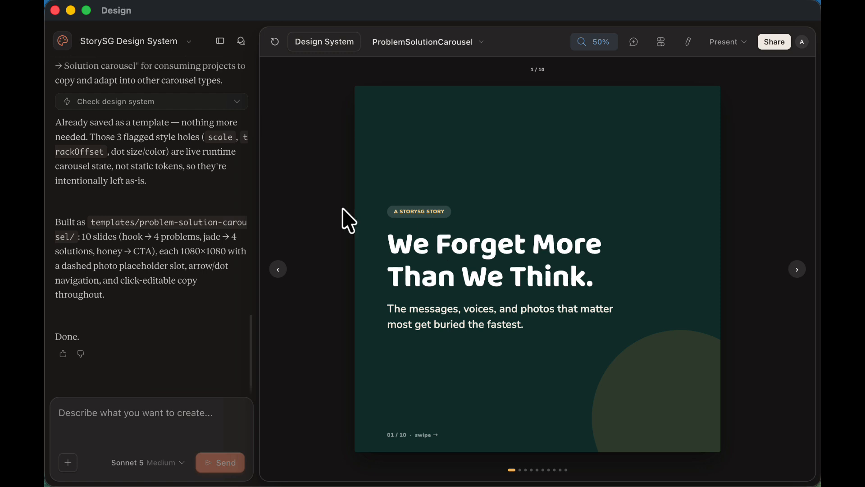
click(63, 42)
scroll(178, 271, down, 4)
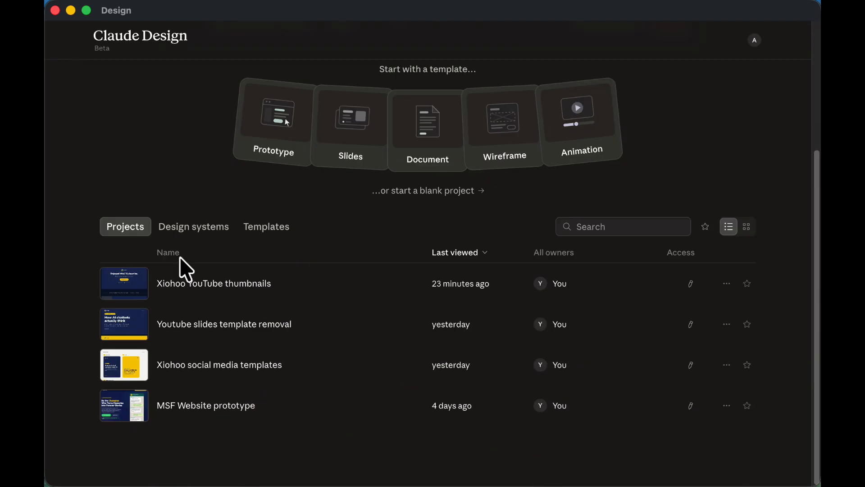
click(267, 229)
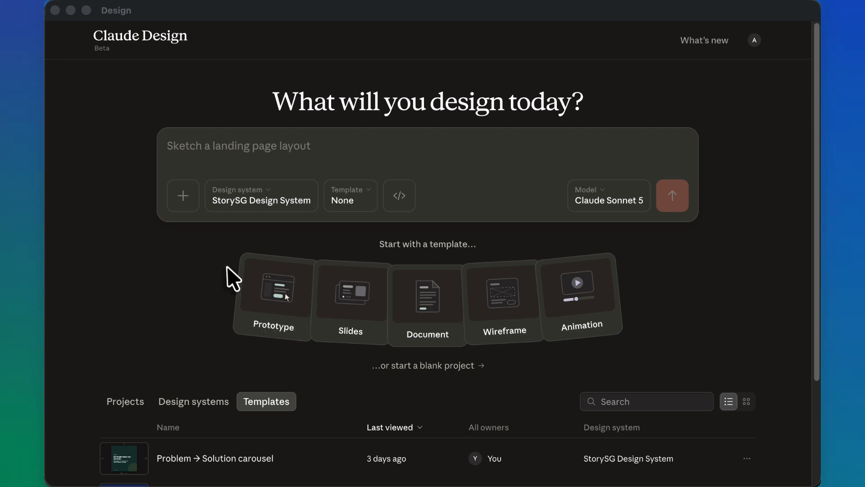
Step: Select XIOHOO Design System for the new design and show the templates available to it
click(269, 194)
click(262, 198)
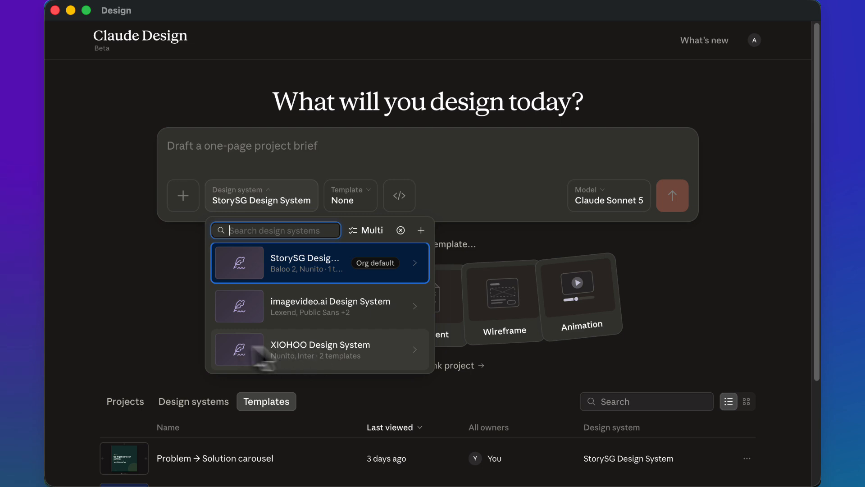
click(357, 353)
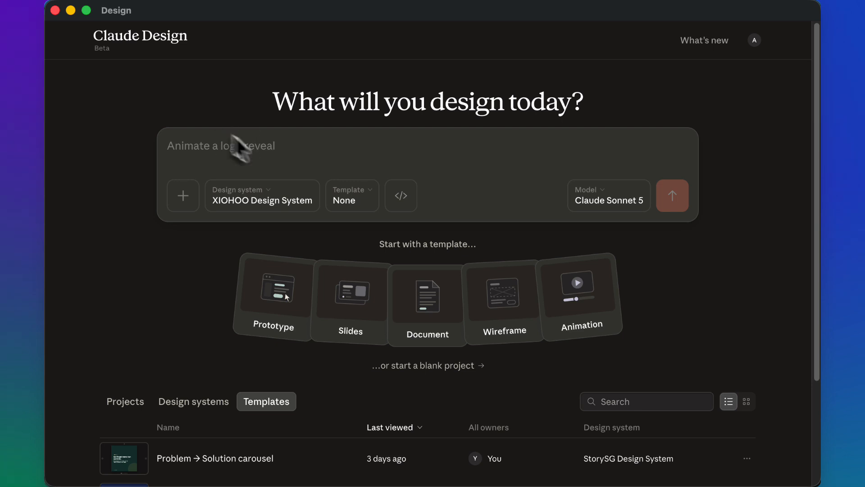
click(346, 196)
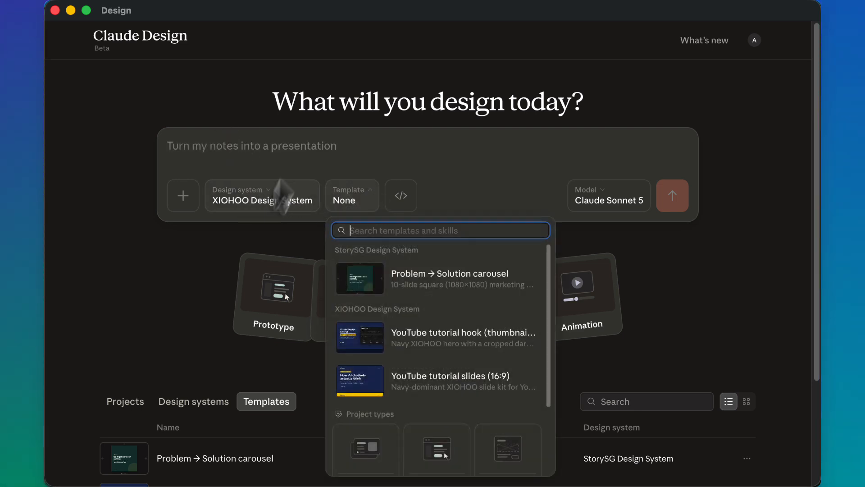
Step: Paste the prompt requesting a carousel based on the design system's template, including the Claude Design slide content, and check its beginning
click(296, 147)
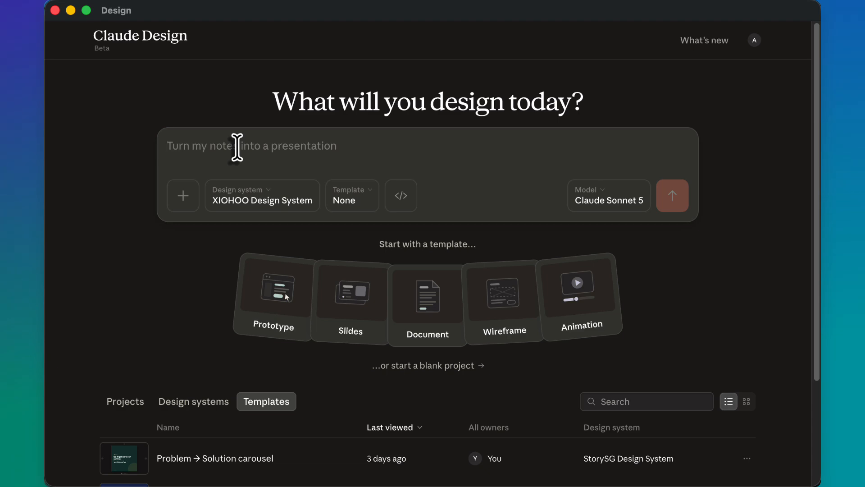
key(super+v)
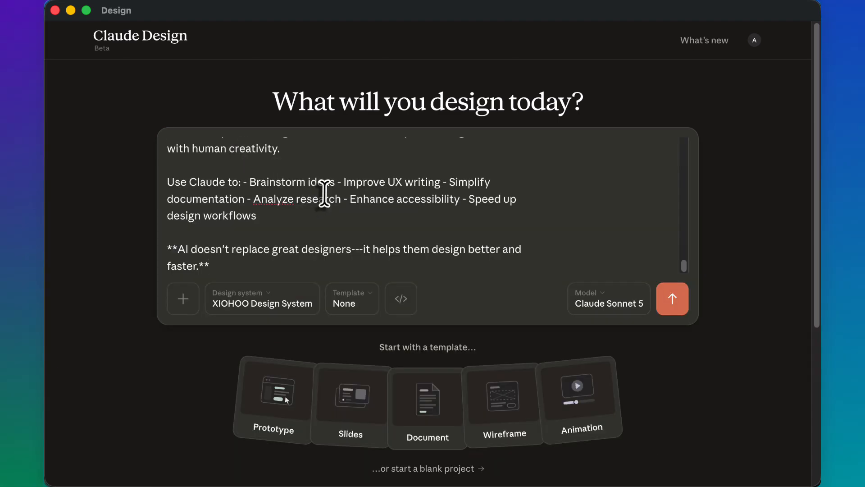
scroll(325, 194, up, 15)
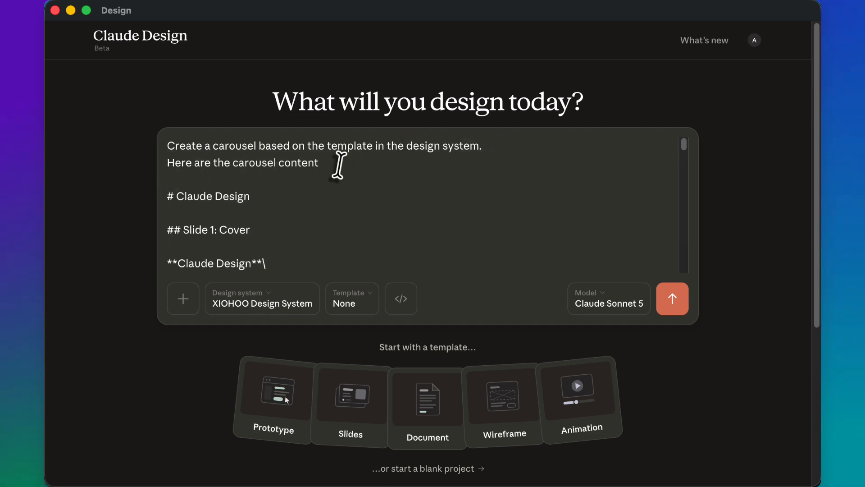
scroll(274, 225, down, 1)
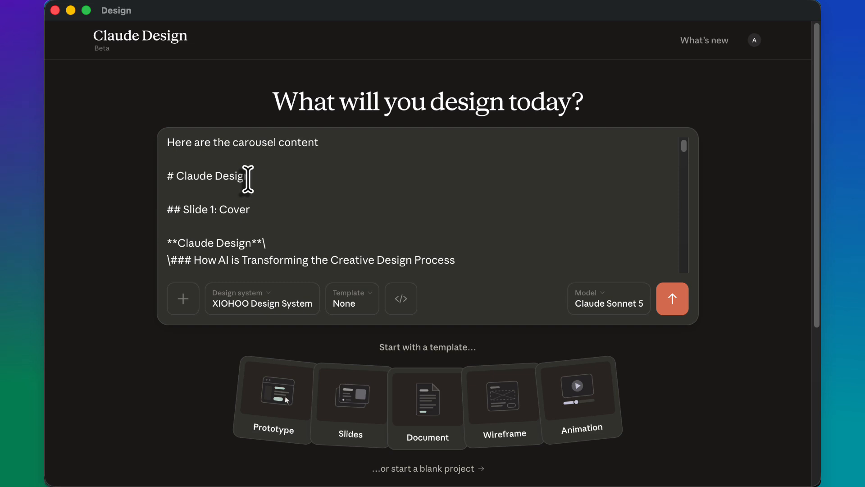
Step: Check the opening of the pasted carousel prompt and submit it with XIOHOO Design System and Claude Sonnet 5
drag(257, 177, 169, 178)
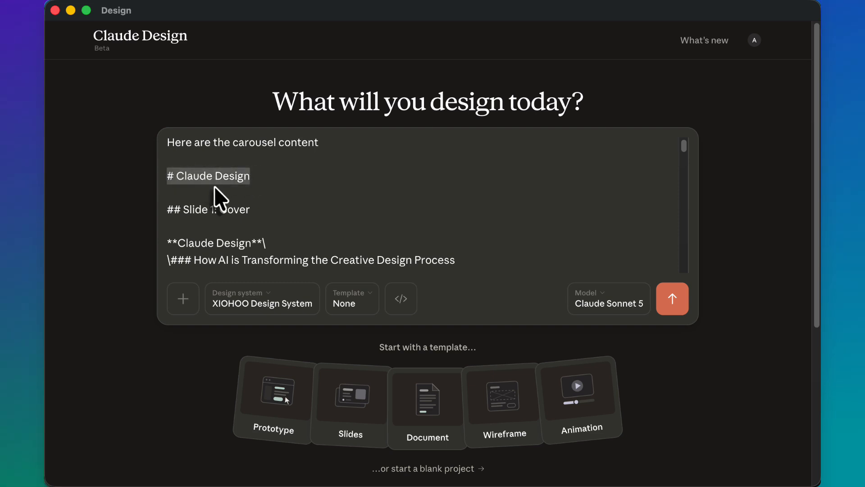
scroll(291, 191, up, 1)
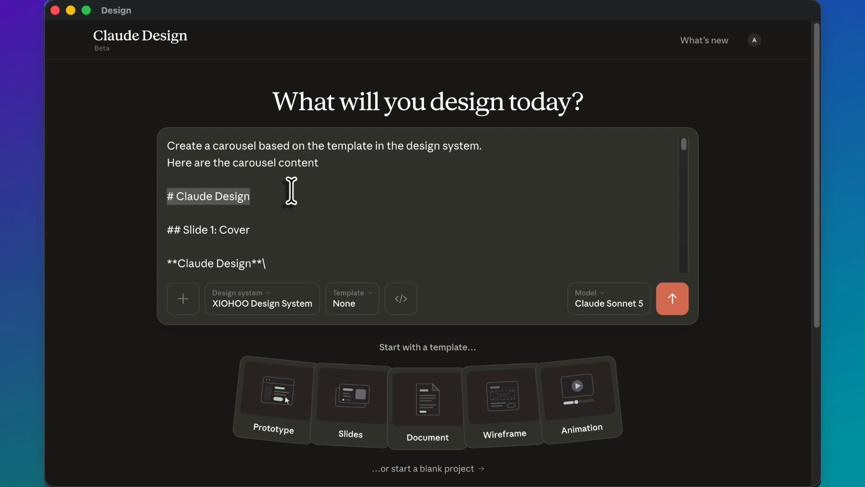
click(291, 190)
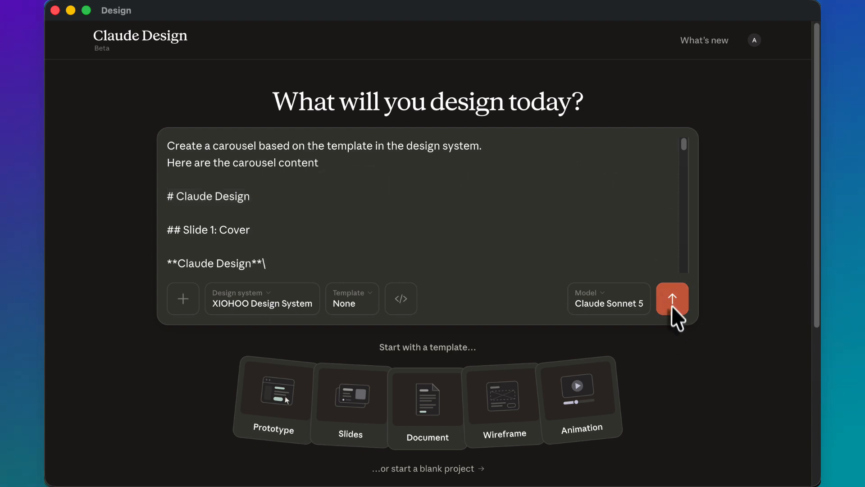
click(672, 303)
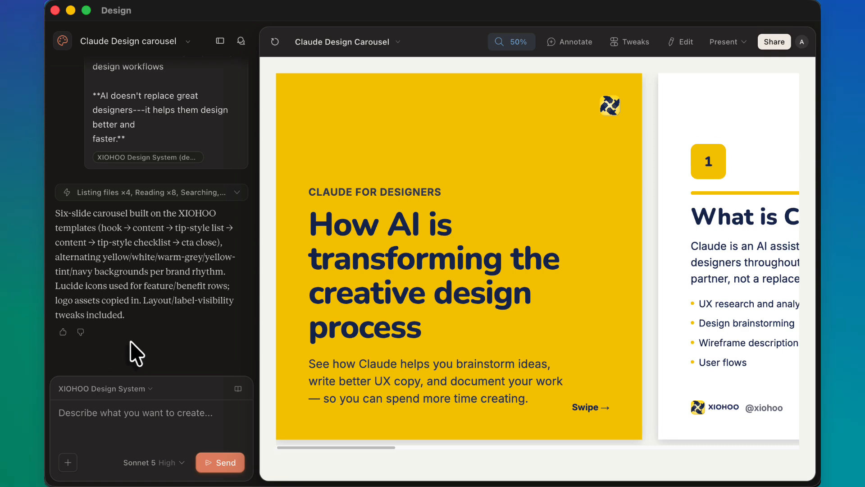
Step: Review the generated carousel's slides in order from the cover through the "Why it matters" slide
scroll(367, 460, right, 3)
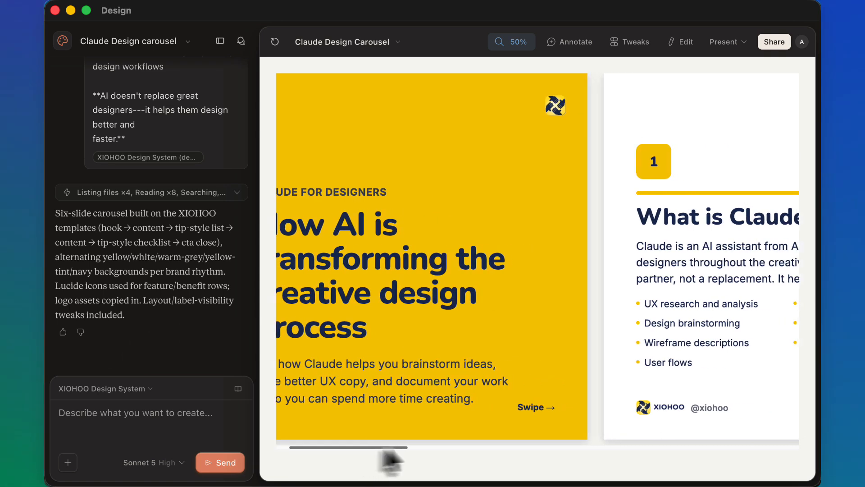
scroll(391, 460, right, 10)
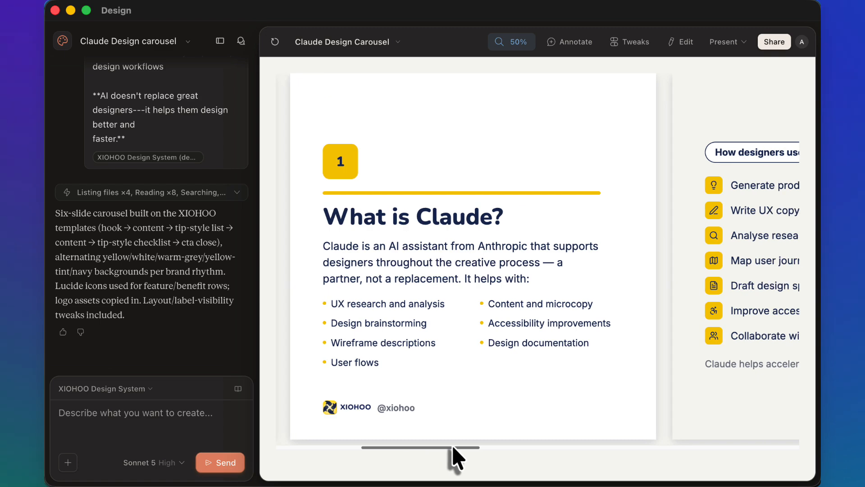
drag(453, 447, 601, 447)
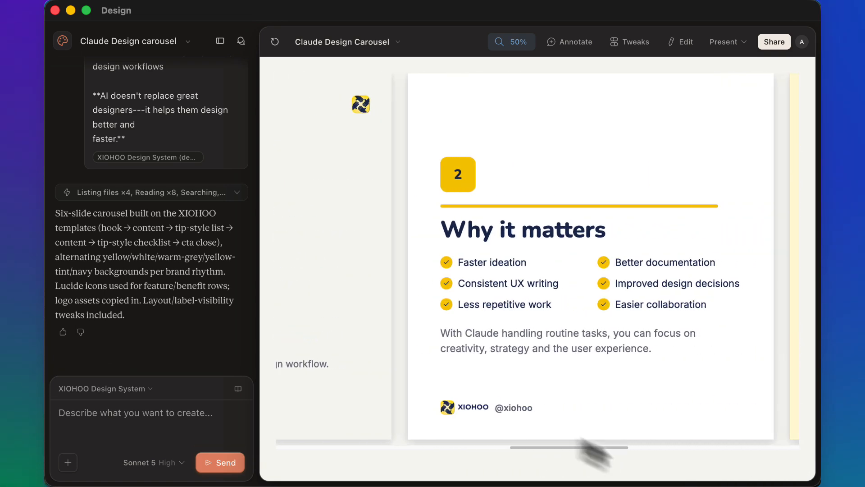